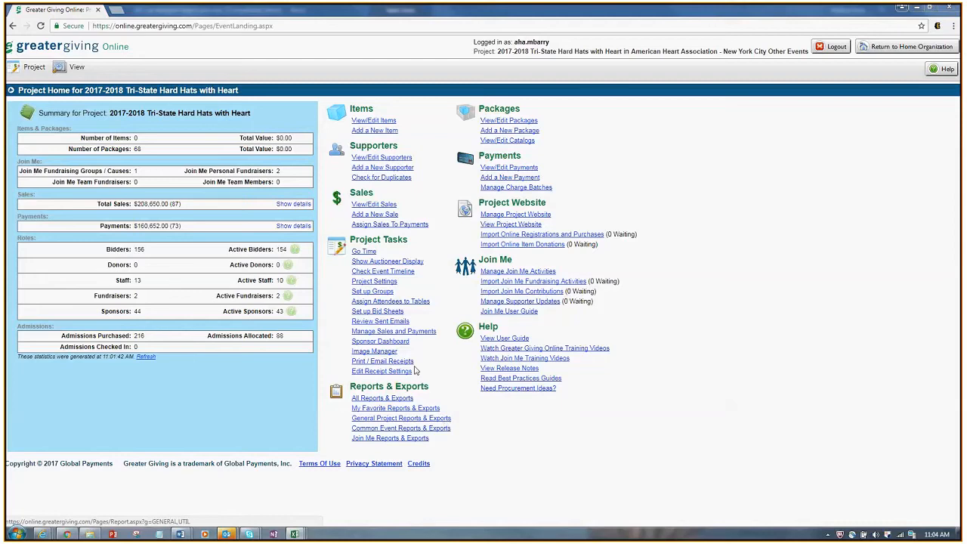
# Step: Open Project Settings on the Tables list and review all 50 ten-seat tables
pyautogui.click(373, 281)
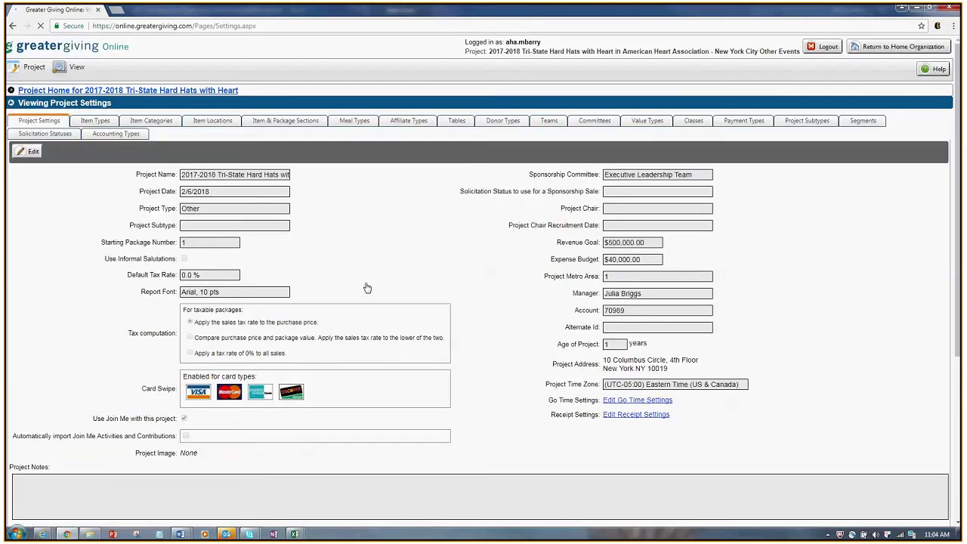
pyautogui.click(457, 122)
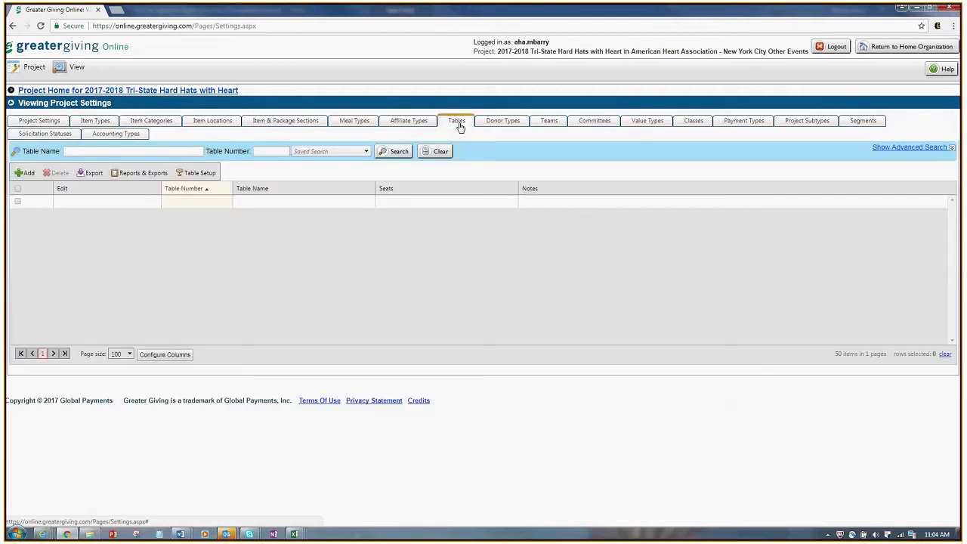
pyautogui.scroll(-3, 315, 263)
pyautogui.scroll(-8, 315, 264)
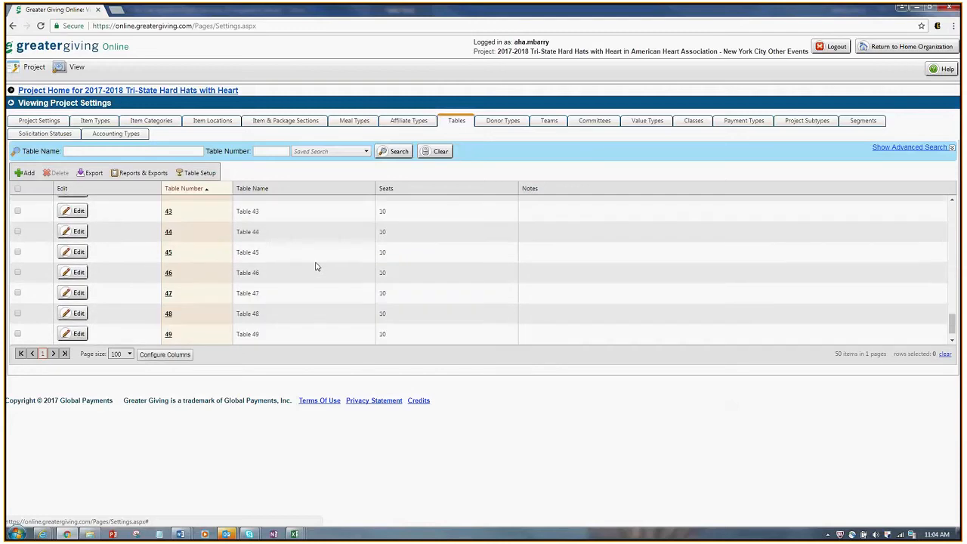
pyautogui.scroll(-1, 315, 267)
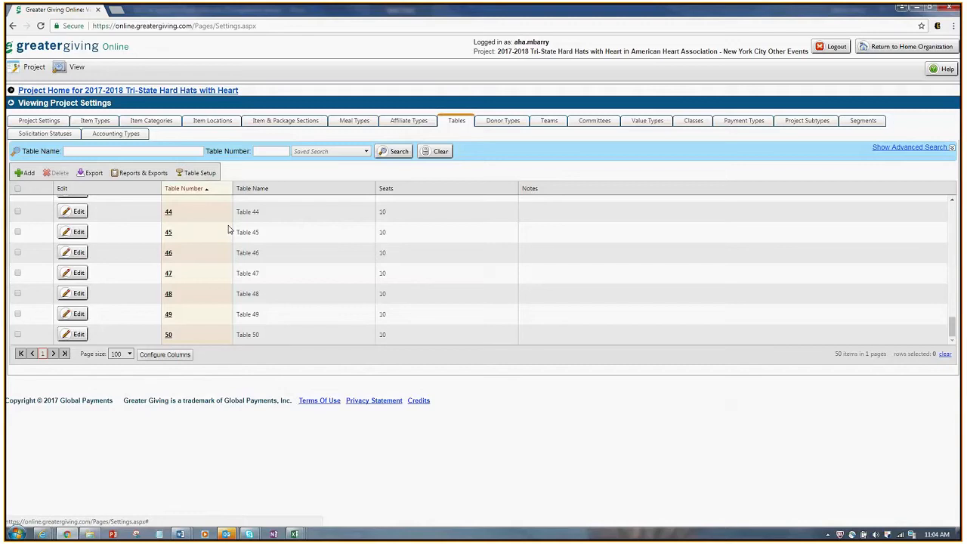
pyautogui.scroll(4, 276, 265)
pyautogui.scroll(10, 280, 272)
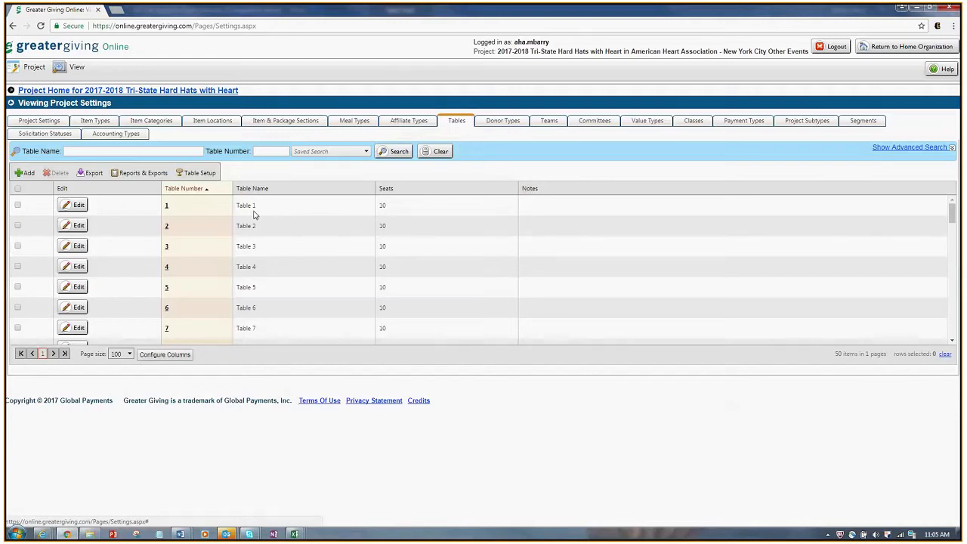
# Step: Rename Table 1 to 'Speakers', Table 2 to 'Media' and Table 3 to 'Cresa', saving each
pyautogui.click(76, 208)
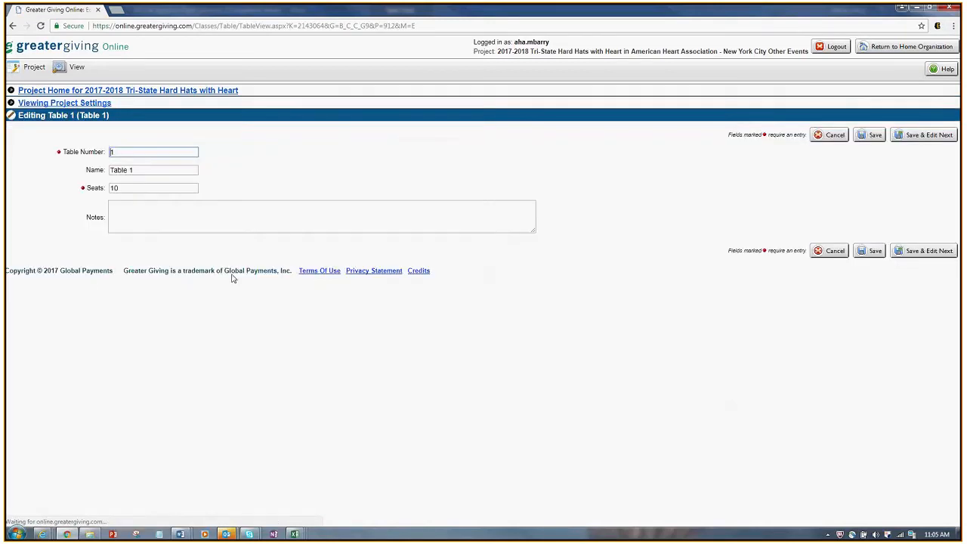
pyautogui.moveTo(138, 170); pyautogui.dragTo(27, 176)
pyautogui.write('Speakers')
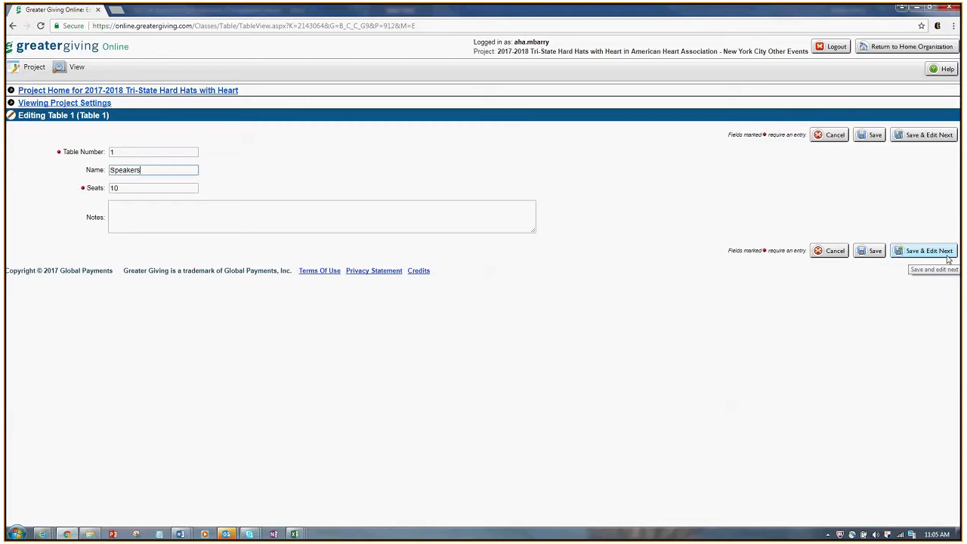
pyautogui.click(949, 259)
pyautogui.moveTo(146, 183); pyautogui.dragTo(110, 184)
pyautogui.write('Media')
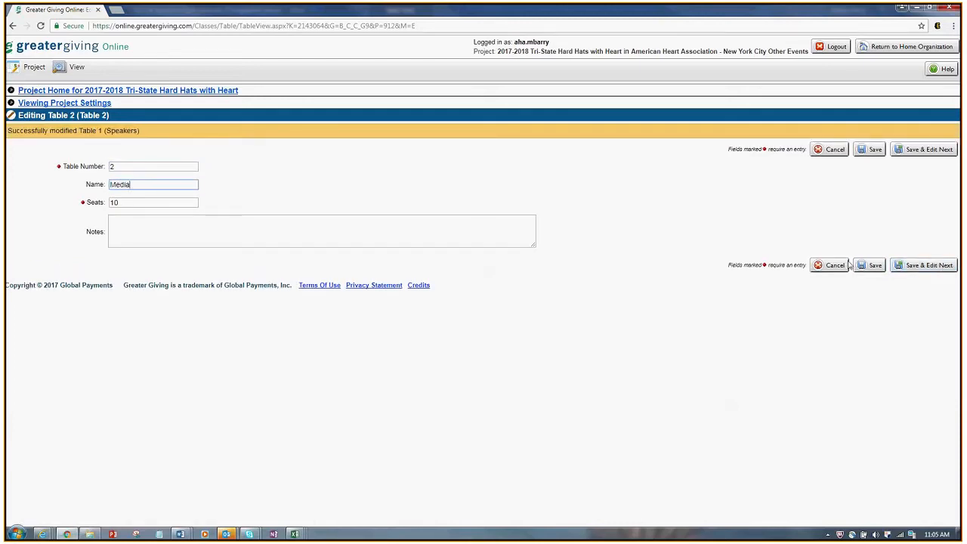
pyautogui.click(948, 265)
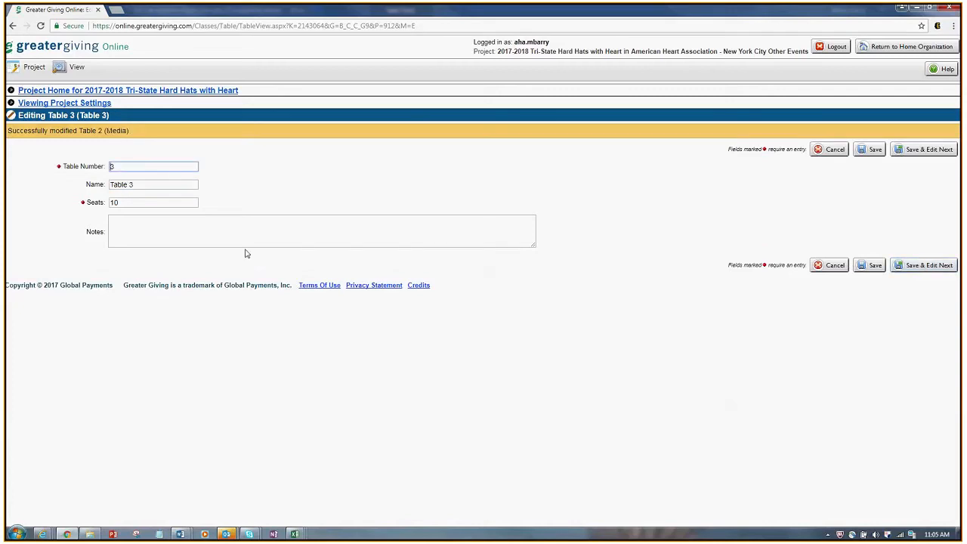
pyautogui.press('Tab')
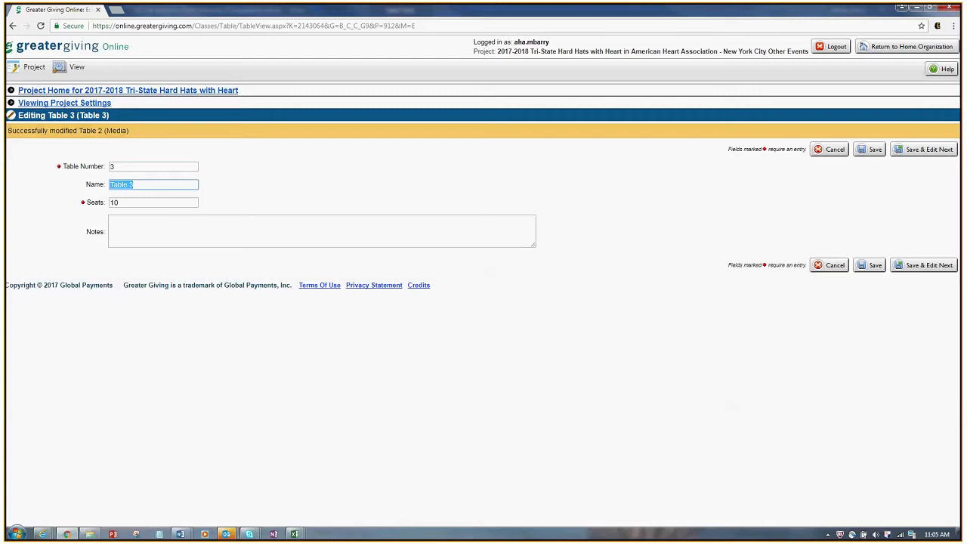
pyautogui.write('Cresa')
pyautogui.click(873, 265)
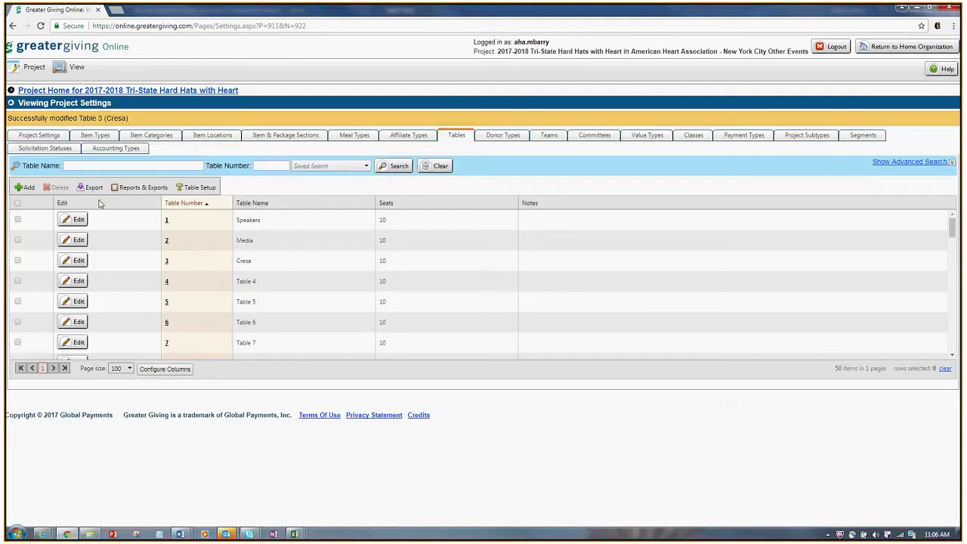
# Step: Return to the Project Home page for 2017-2018 Tri-State Hard Hats with Heart
pyautogui.click(195, 91)
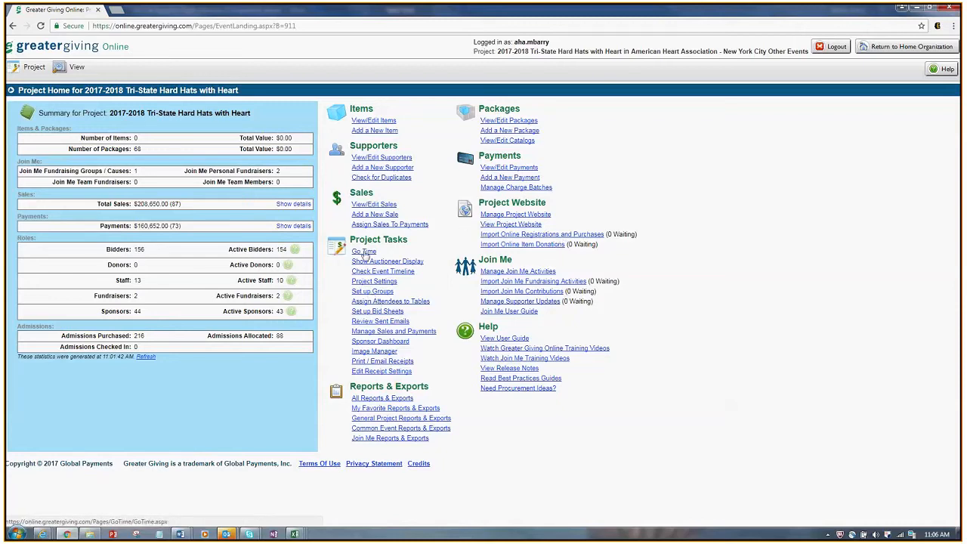
# Step: Show the 55 groups for table assignment and tick the Donaldson Organization row
pyautogui.click(387, 302)
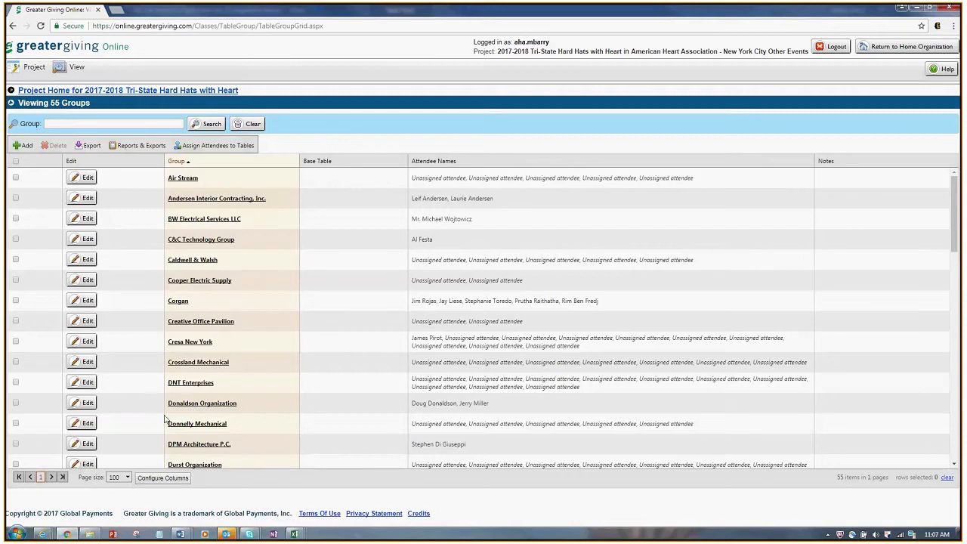
pyautogui.click(16, 402)
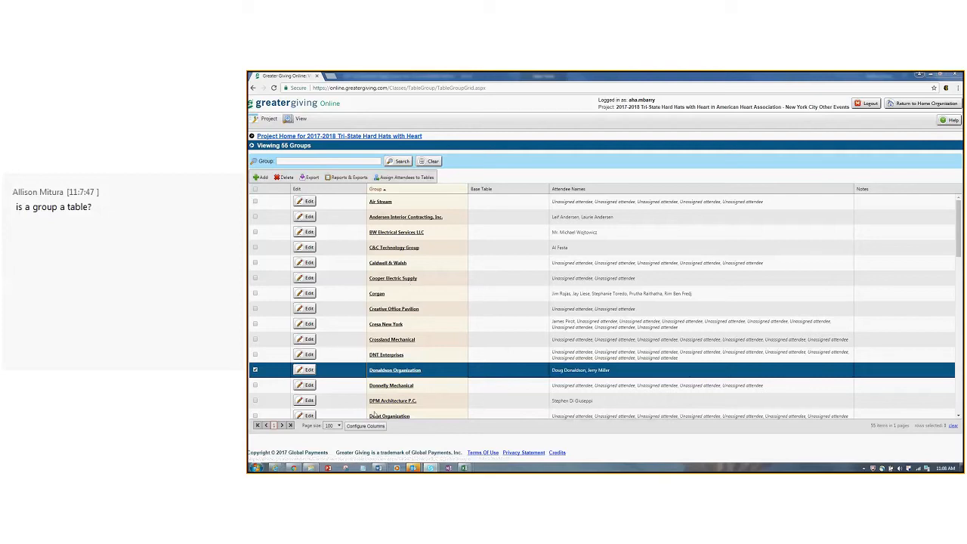
# Step: Set the Air Stream group's base table to 10 (Table 10) and save it
pyautogui.click(307, 204)
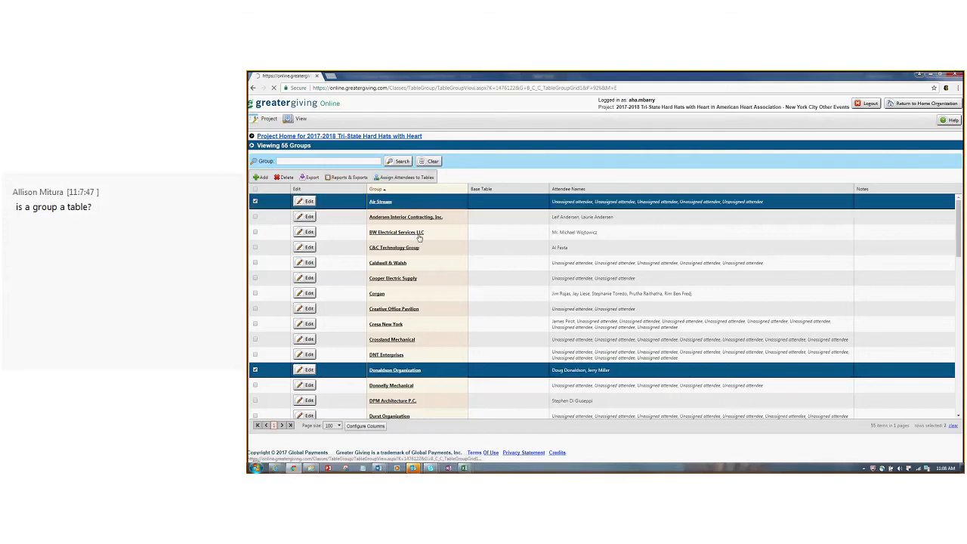
pyautogui.click(349, 192)
pyautogui.click(348, 227)
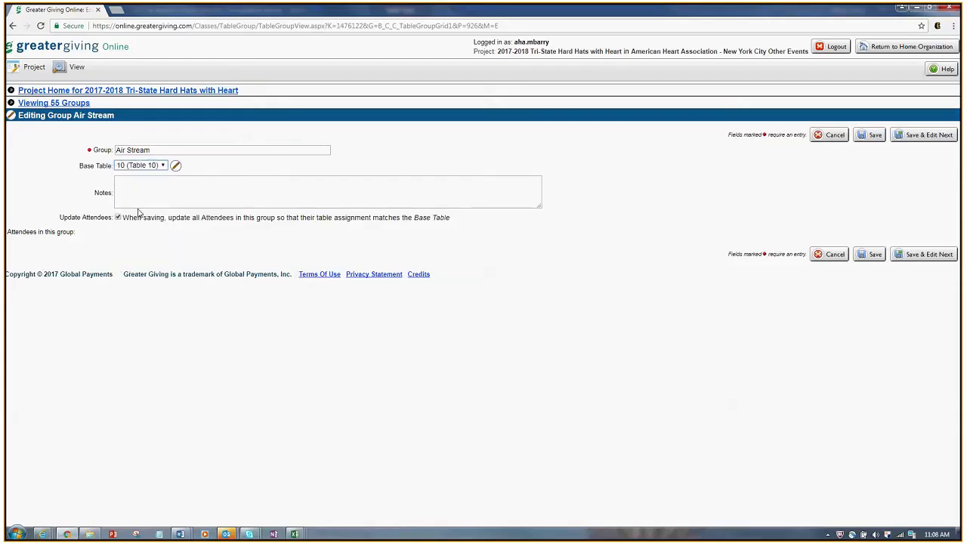
pyautogui.click(872, 257)
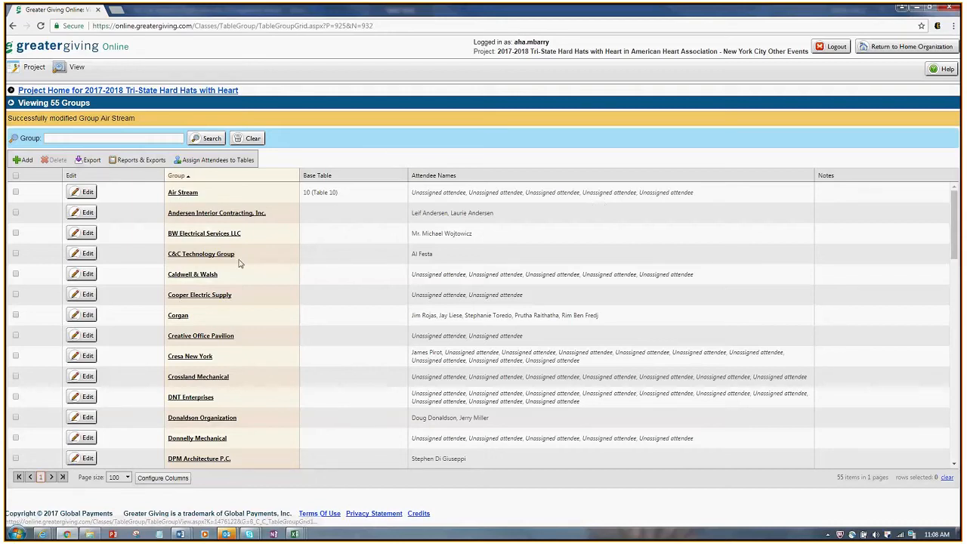
# Step: Set the Caldwell & Walsh group's base table to 10 (Table 10) and save it
pyautogui.click(195, 275)
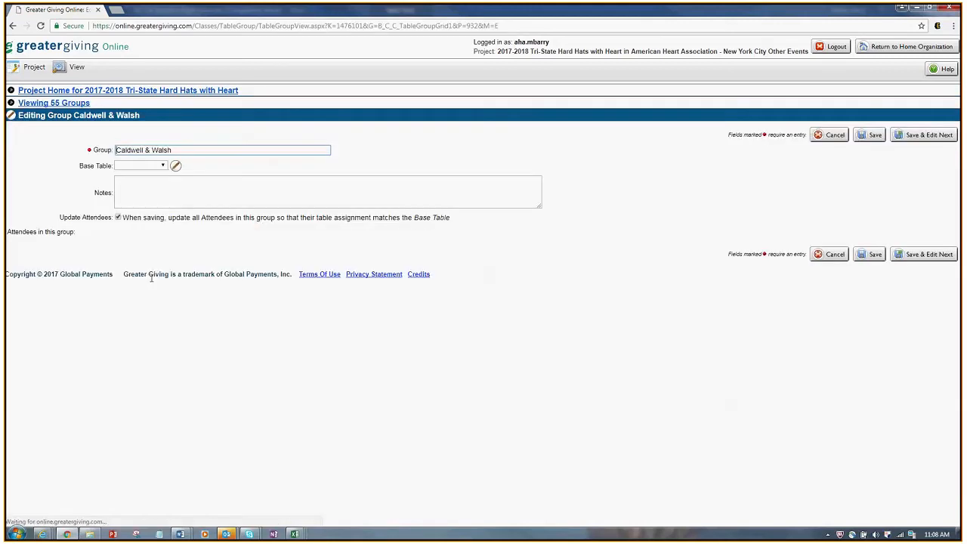
pyautogui.click(155, 168)
pyautogui.click(150, 210)
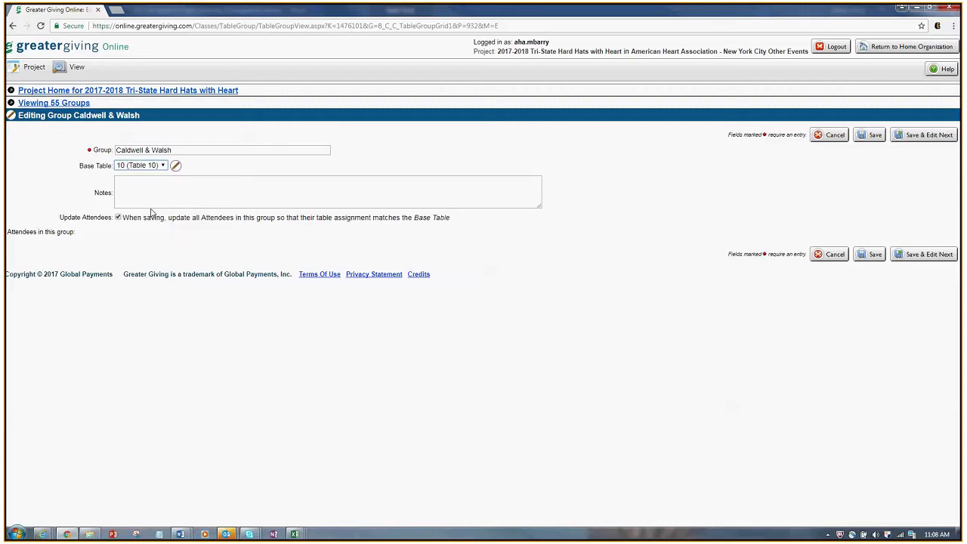
pyautogui.click(871, 136)
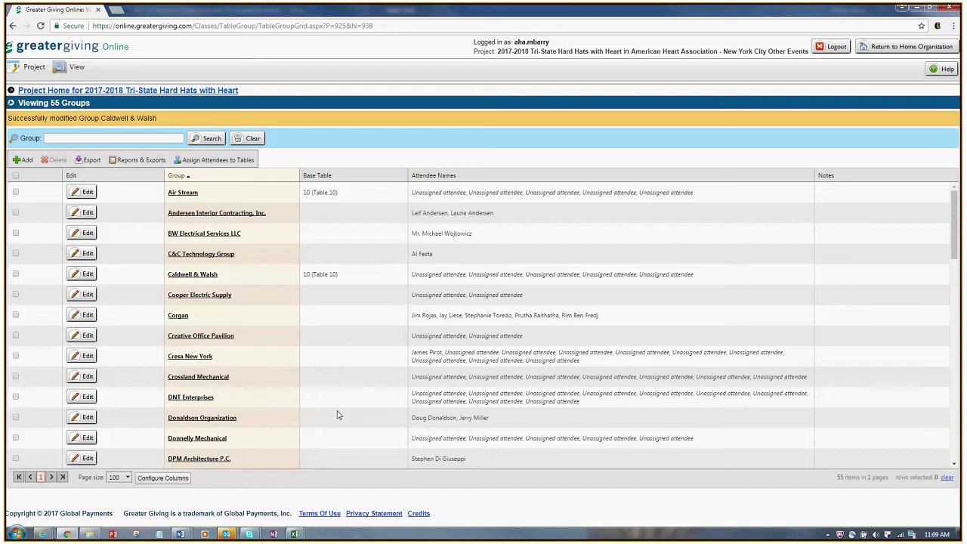
# Step: Start a new group and cancel it unsaved, returning to the 55-group list
pyautogui.click(23, 159)
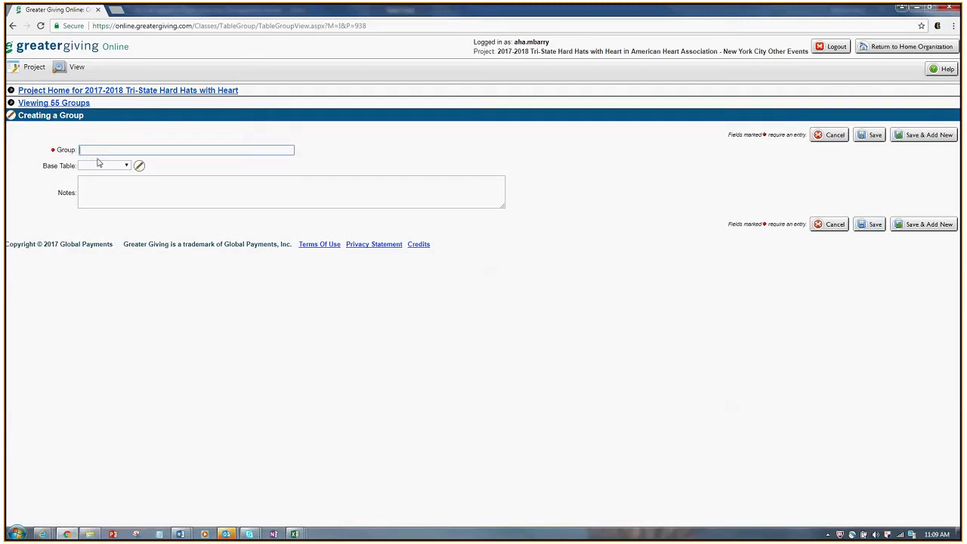
pyautogui.click(830, 224)
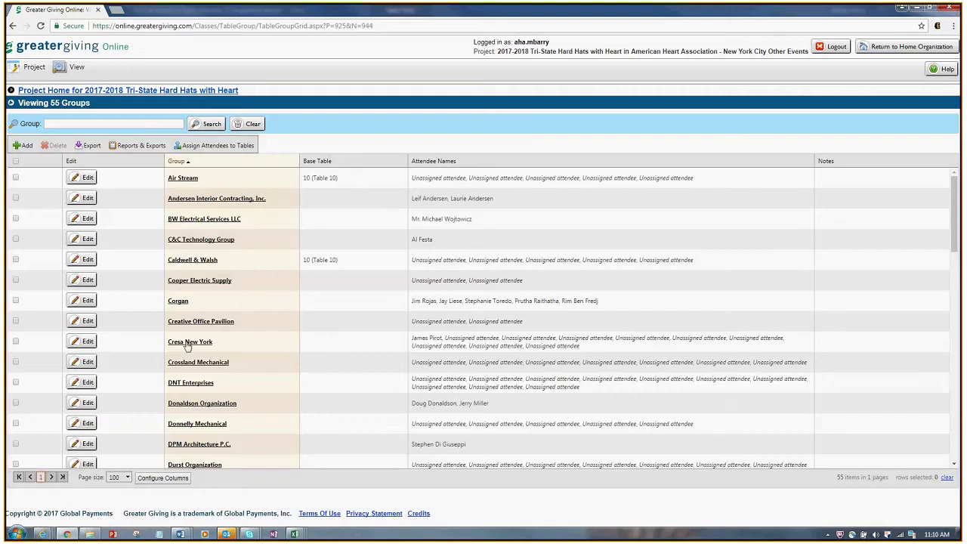
# Step: Give Cresa New York the base table 3 (Cresa) and save the group
pyautogui.click(90, 346)
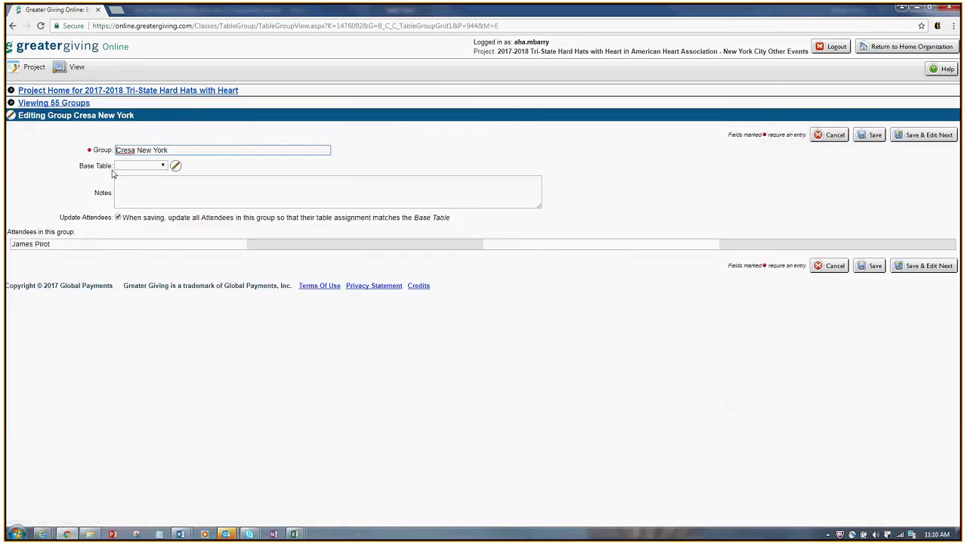
pyautogui.click(140, 166)
pyautogui.click(138, 186)
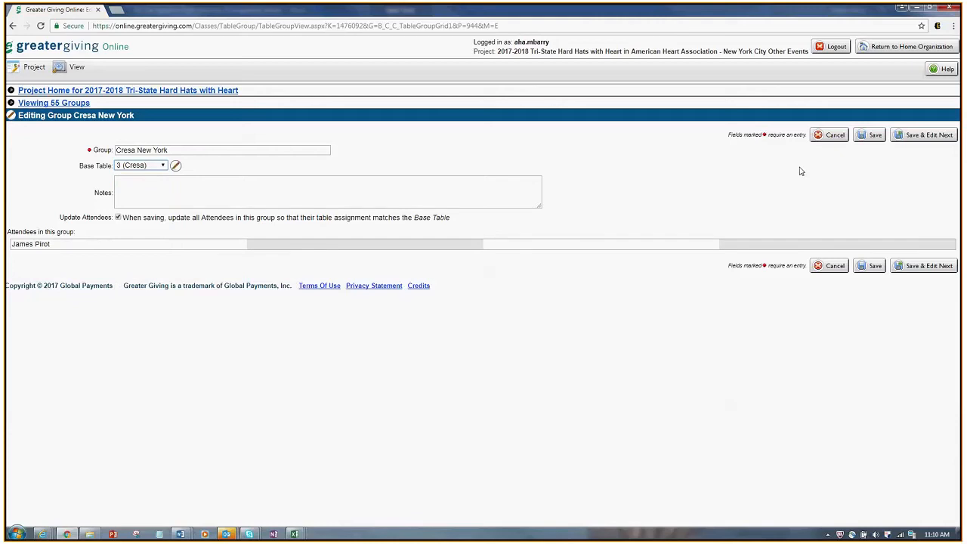
pyautogui.click(876, 139)
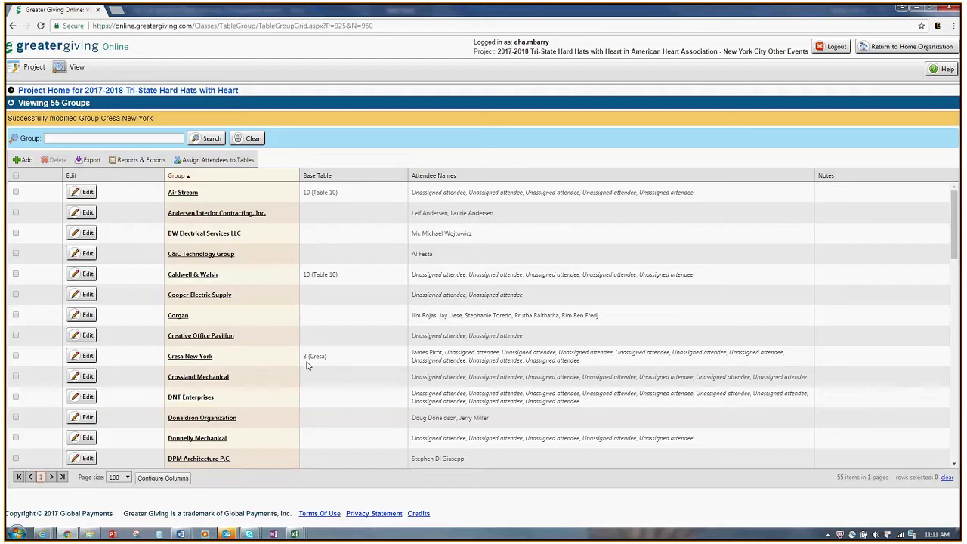
pyautogui.click(237, 162)
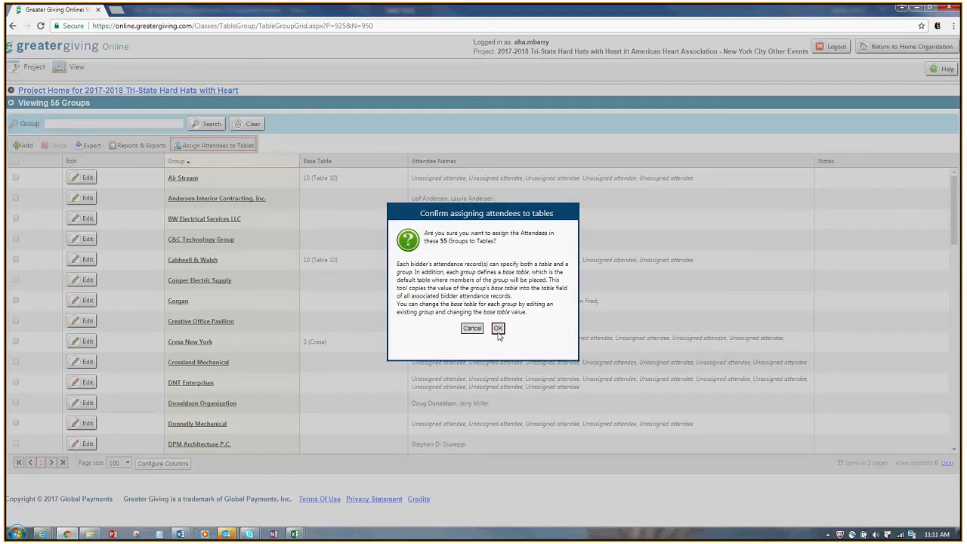
pyautogui.click(498, 330)
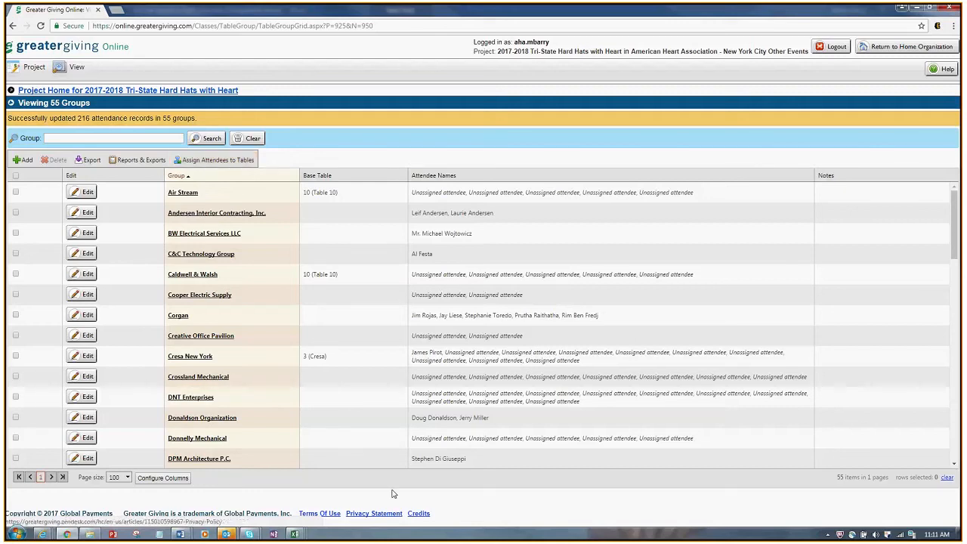
pyautogui.moveTo(294, 534)
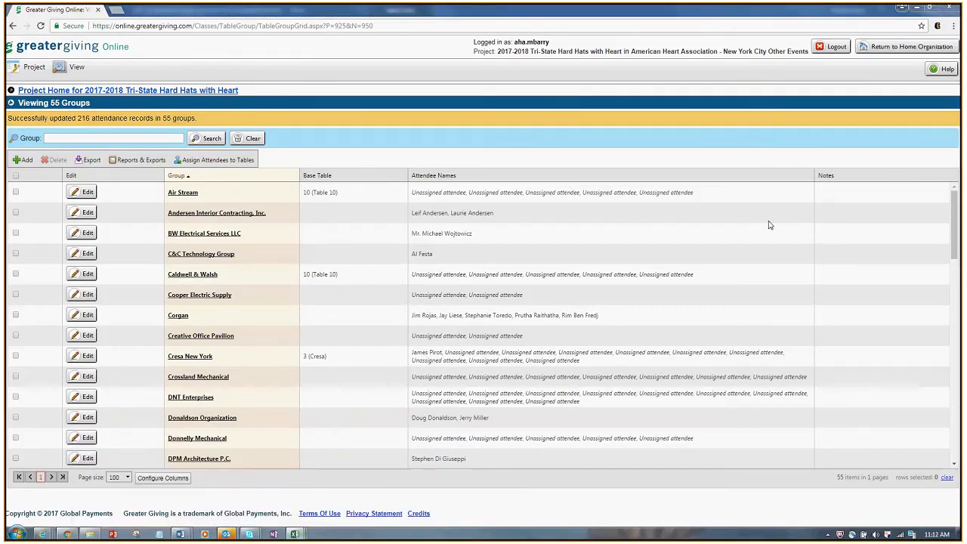
# Step: Open sale S-00MZ-3W8 for DNT Enterprises from the project's sales list
pyautogui.click(186, 91)
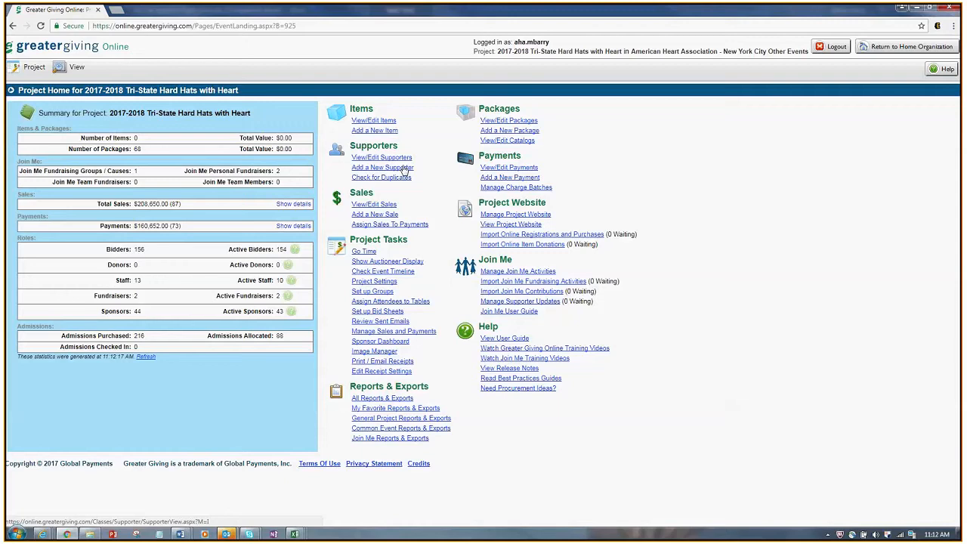
pyautogui.click(374, 205)
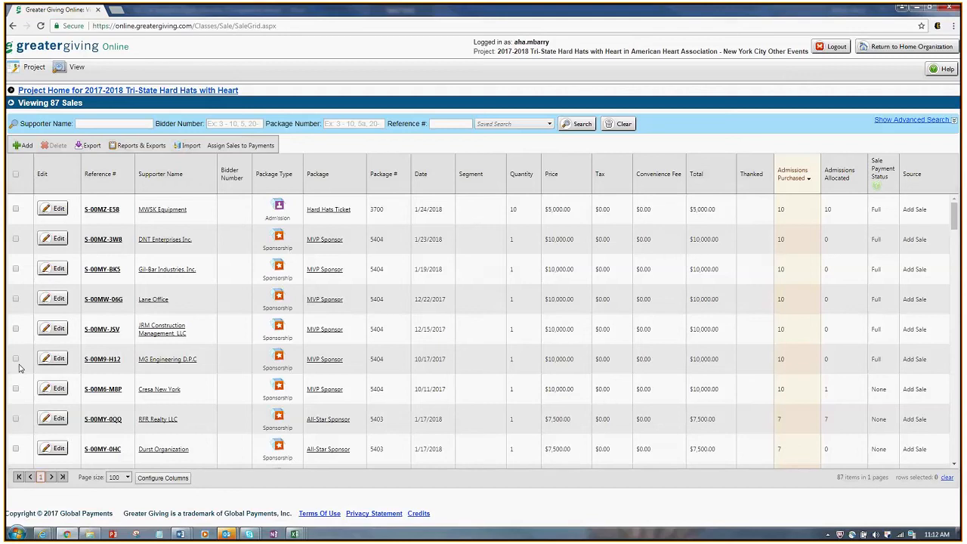
pyautogui.click(49, 239)
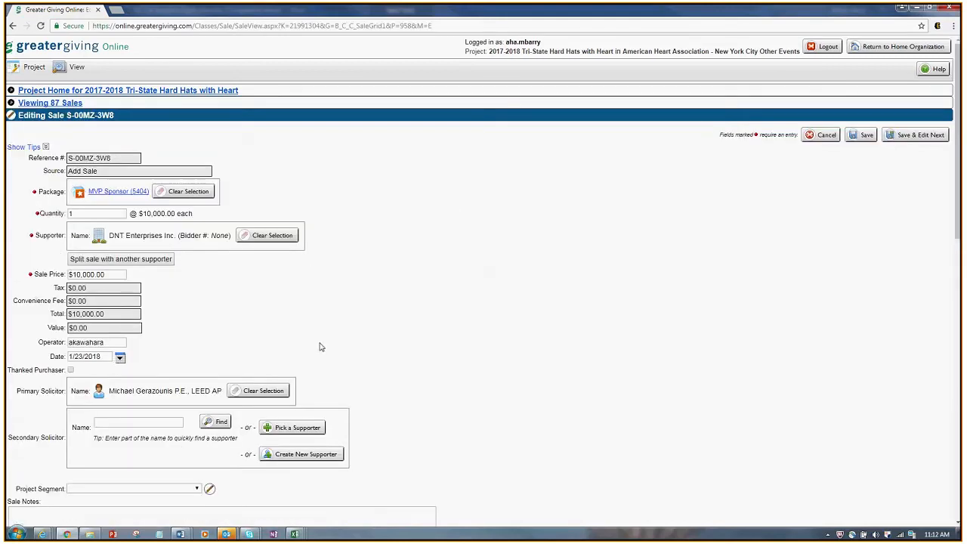
# Step: Review the 10 unallocated attendee rows and the Place all attendees in Group choices, selecting none
pyautogui.scroll(-1, 431, 367)
pyautogui.scroll(-5, 431, 367)
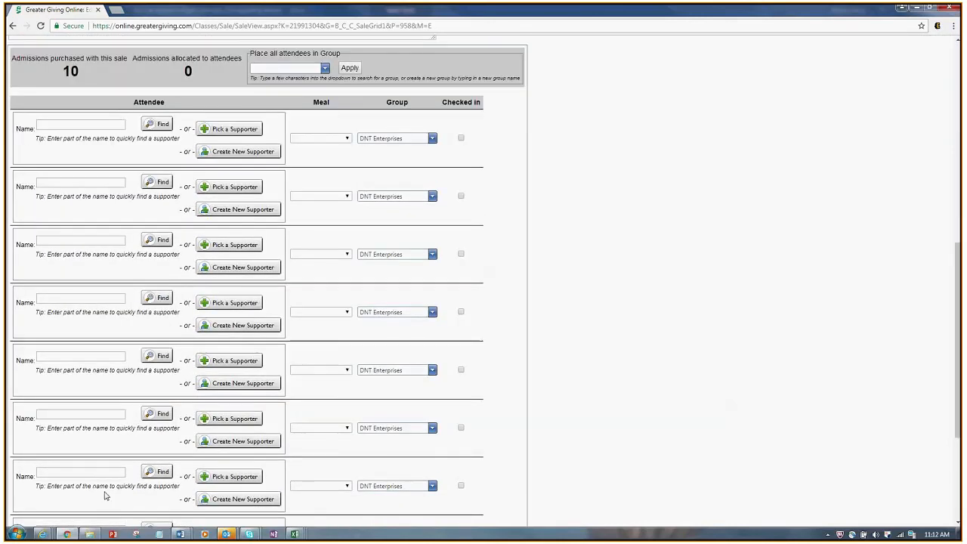
pyautogui.scroll(-3, 675, 427)
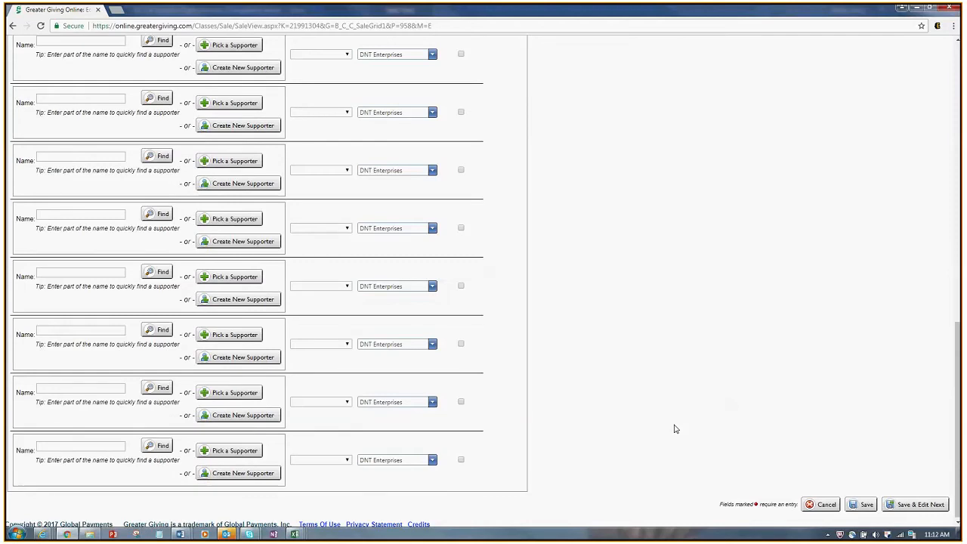
pyautogui.scroll(5, 676, 427)
pyautogui.click(290, 217)
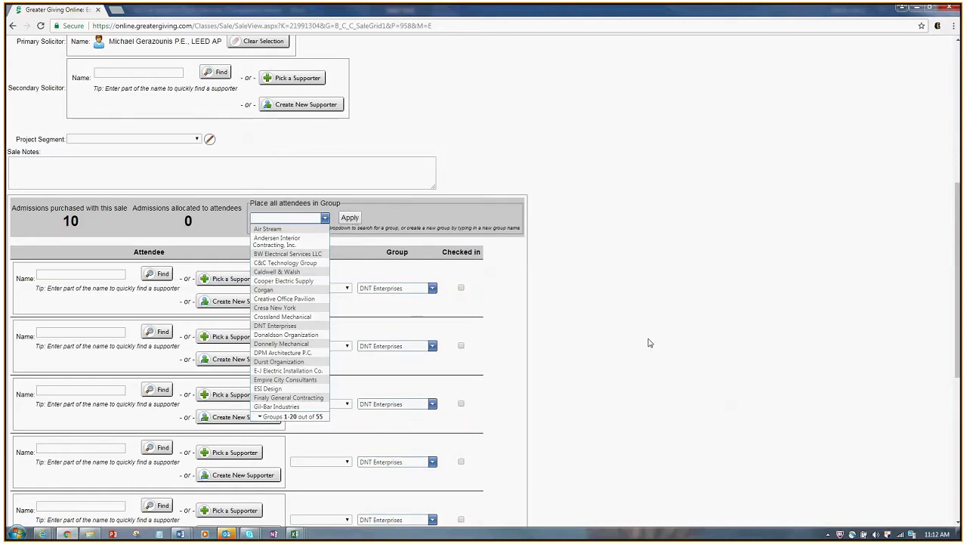
pyautogui.scroll(-2, 665, 331)
pyautogui.scroll(-3, 665, 332)
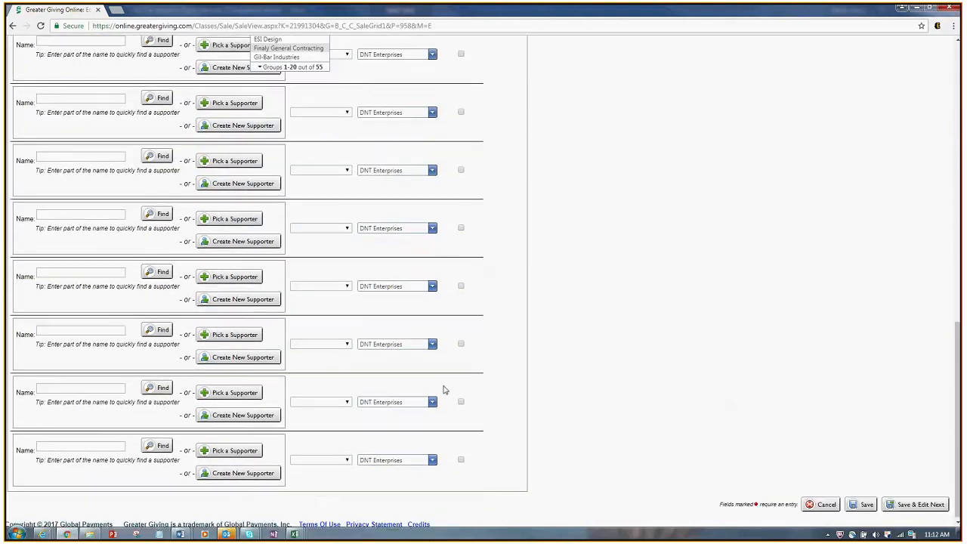
pyautogui.click(423, 476)
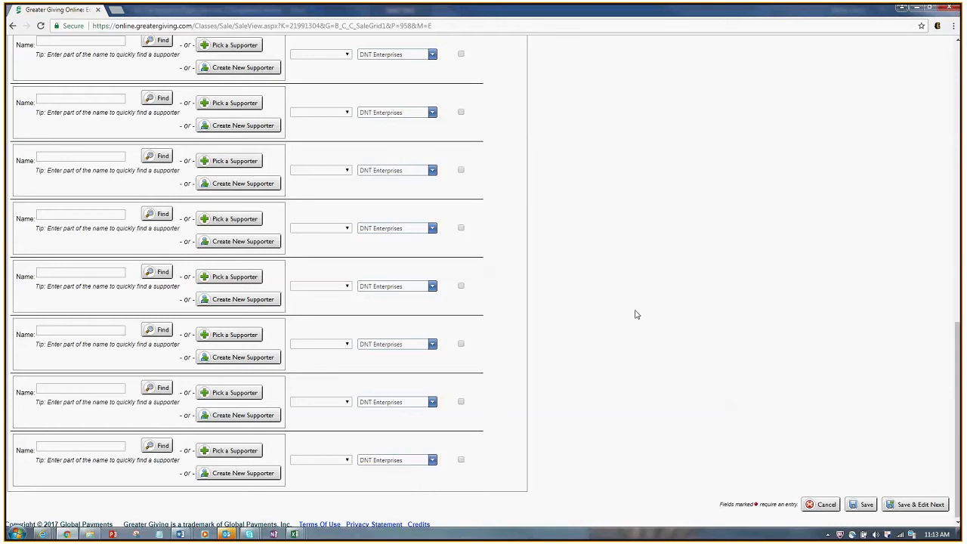
pyautogui.scroll(2, 640, 330)
pyautogui.scroll(6, 640, 329)
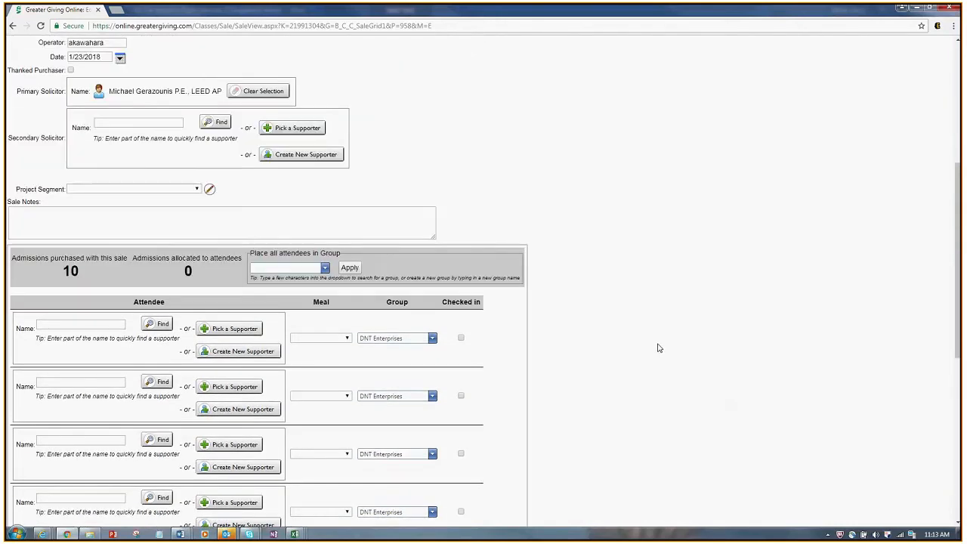
# Step: Enter the first attendee's first name, then clear the wrongly matched supporter
pyautogui.click(63, 325)
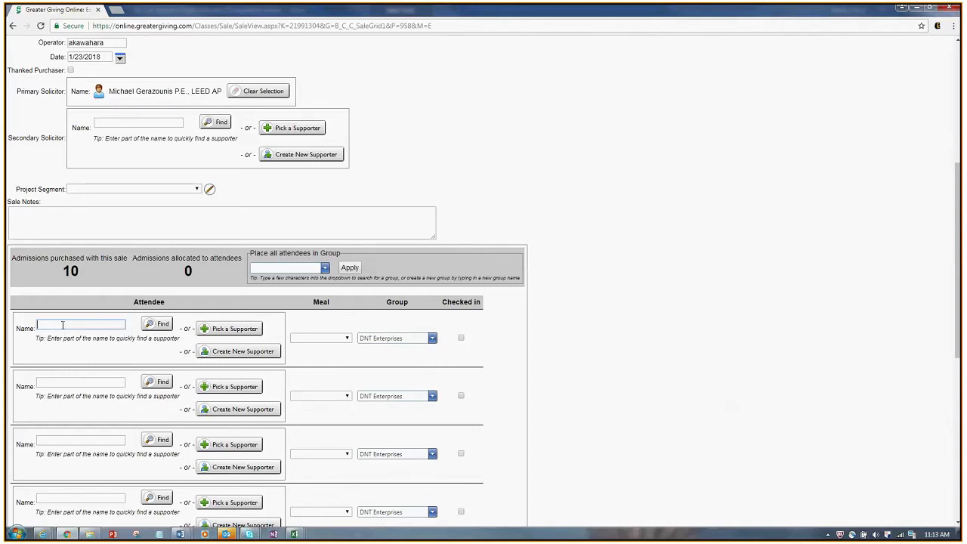
pyautogui.write('alissa')
pyautogui.press('Return')
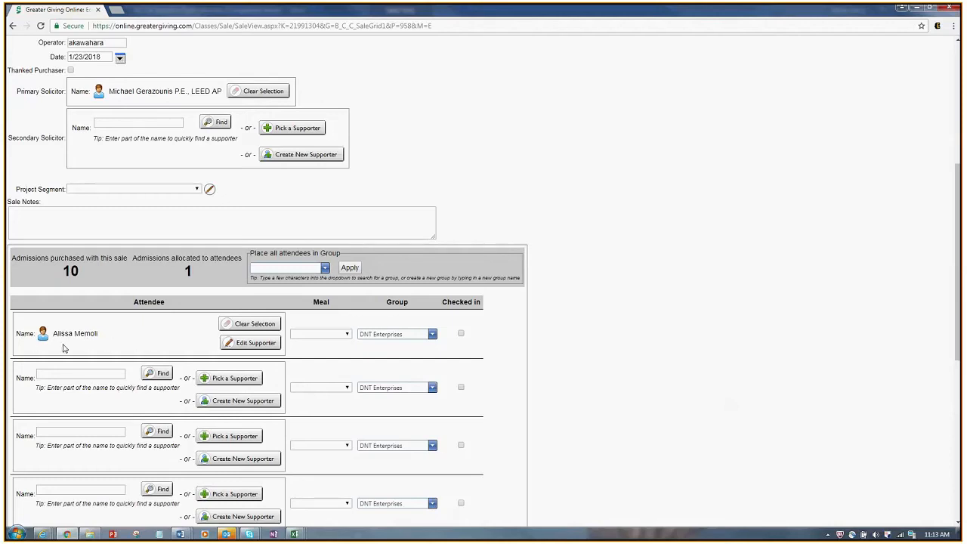
pyautogui.click(258, 326)
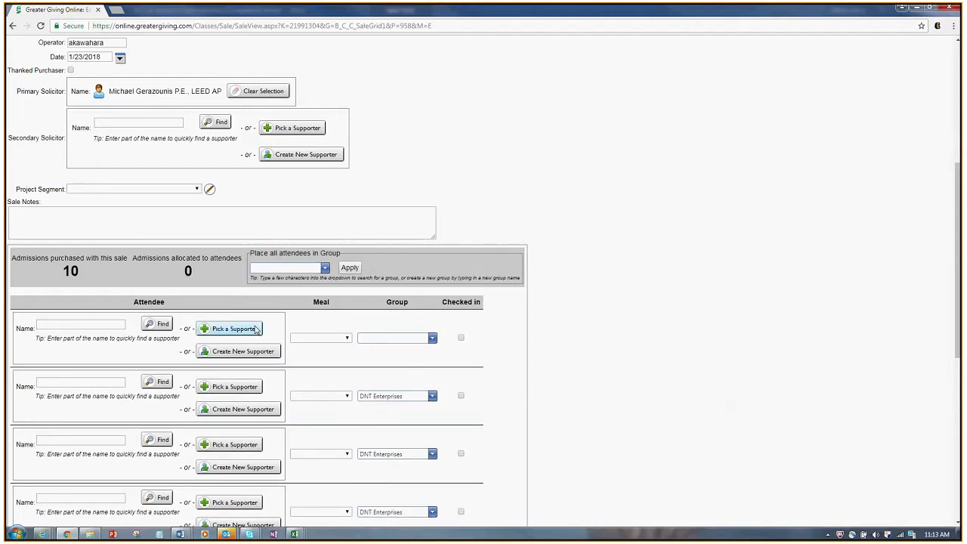
# Step: Create a new supporter with the attendee's first and last name for that row
pyautogui.click(247, 353)
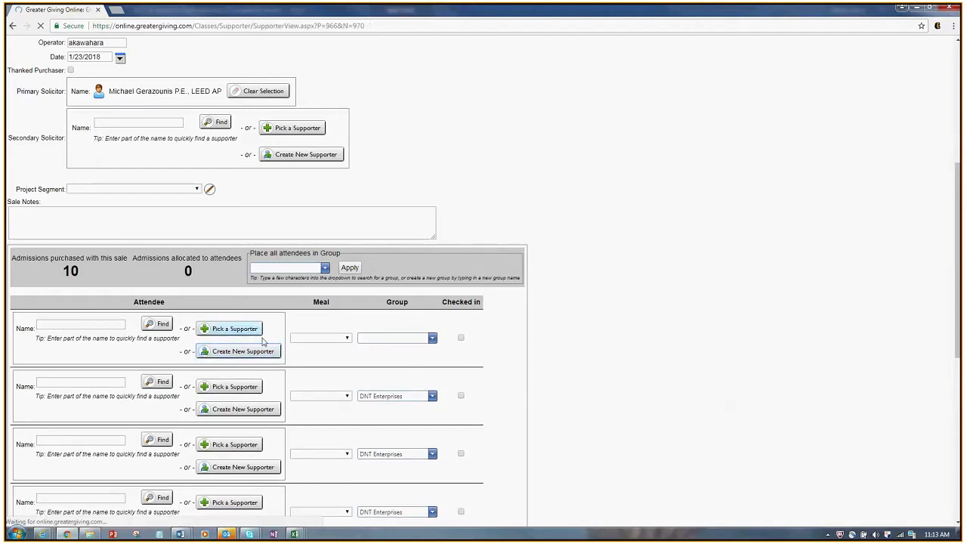
pyautogui.click(119, 240)
pyautogui.press('Tab')
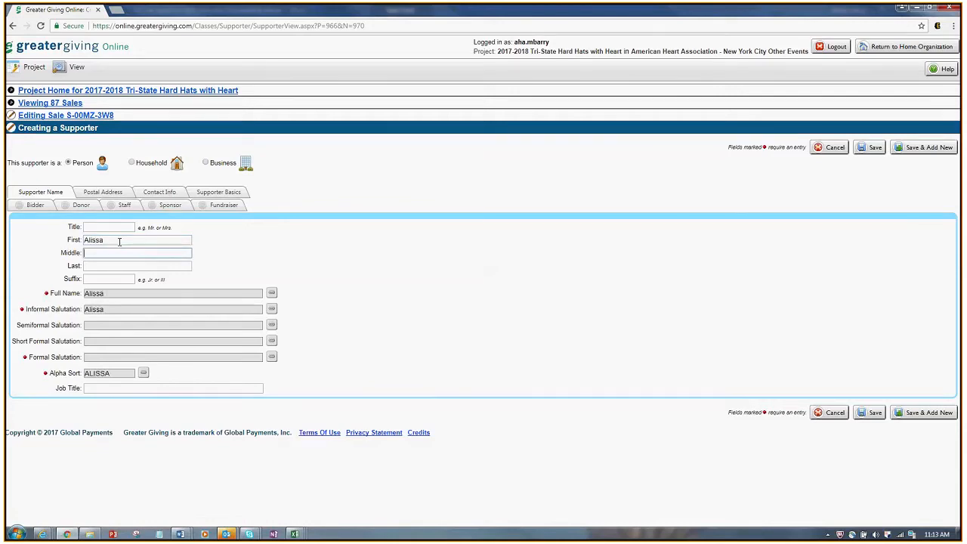
pyautogui.press('Tab')
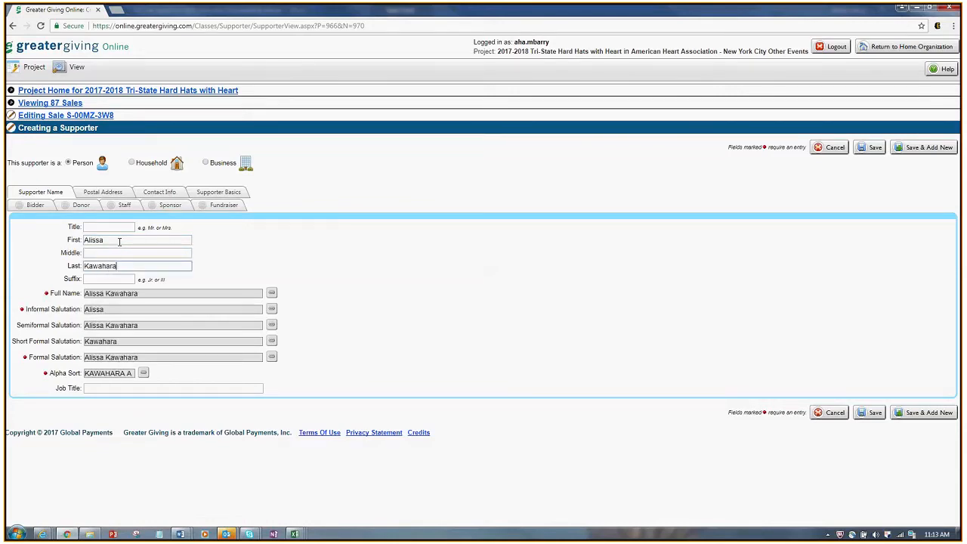
pyautogui.click(871, 420)
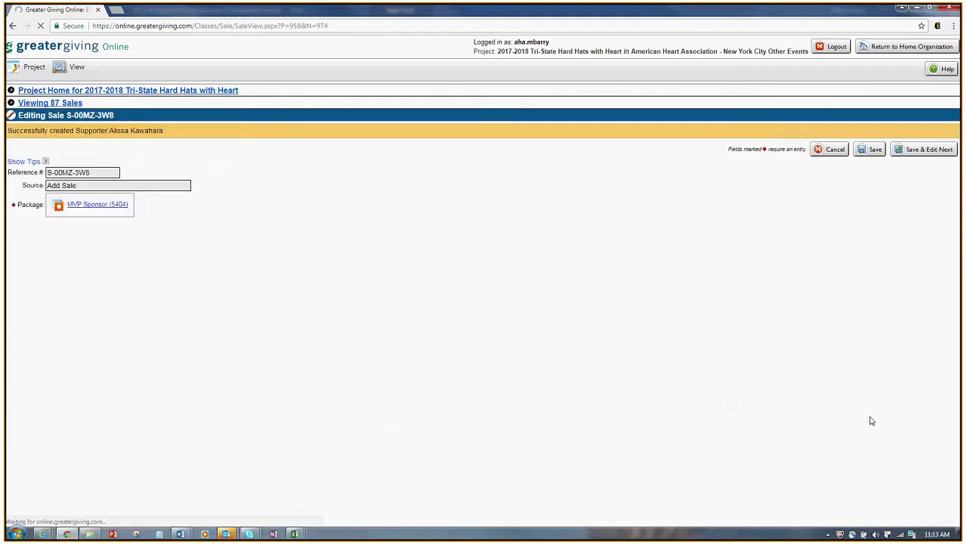
# Step: Put the new attendee in group DNT Enterprises and save the sale
pyautogui.scroll(-4, 871, 420)
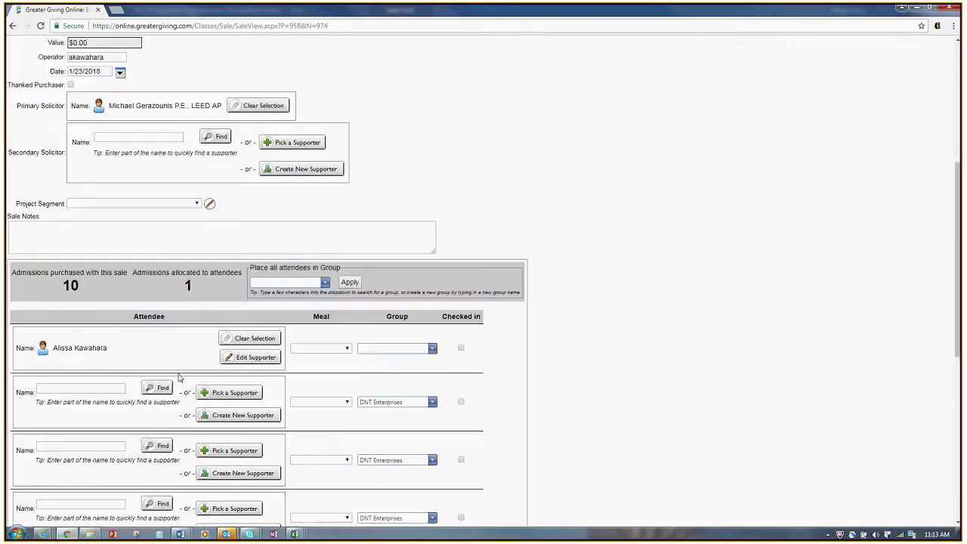
pyautogui.click(408, 349)
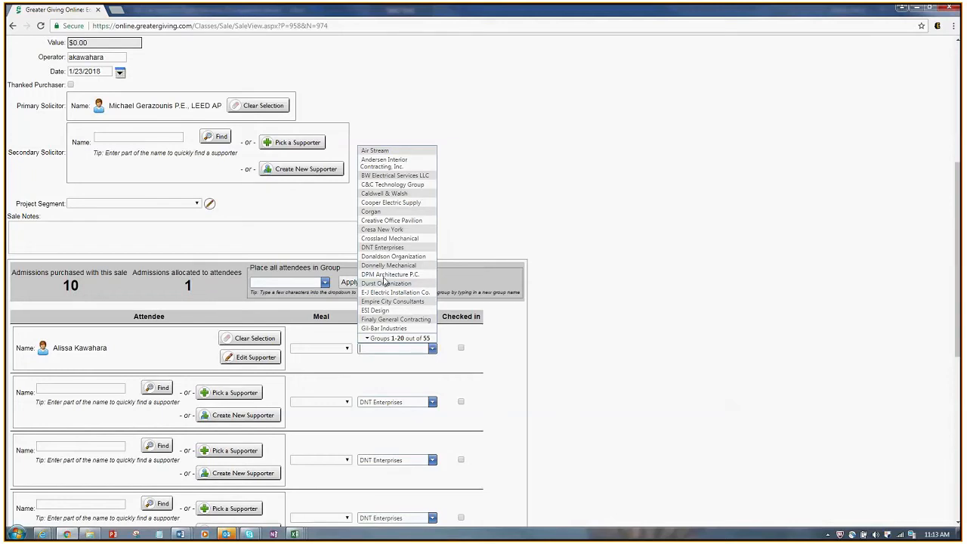
pyautogui.click(385, 248)
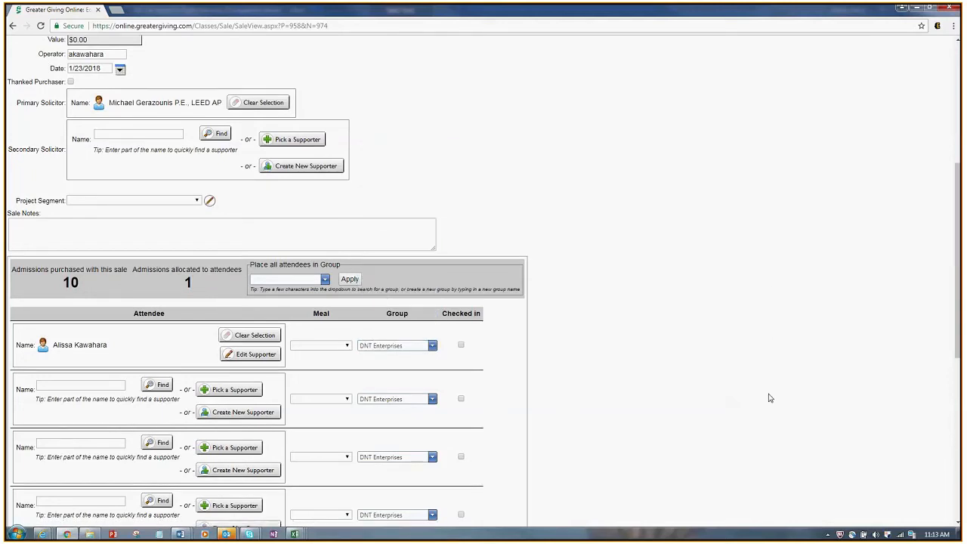
pyautogui.scroll(-2, 770, 398)
pyautogui.scroll(-1, 769, 395)
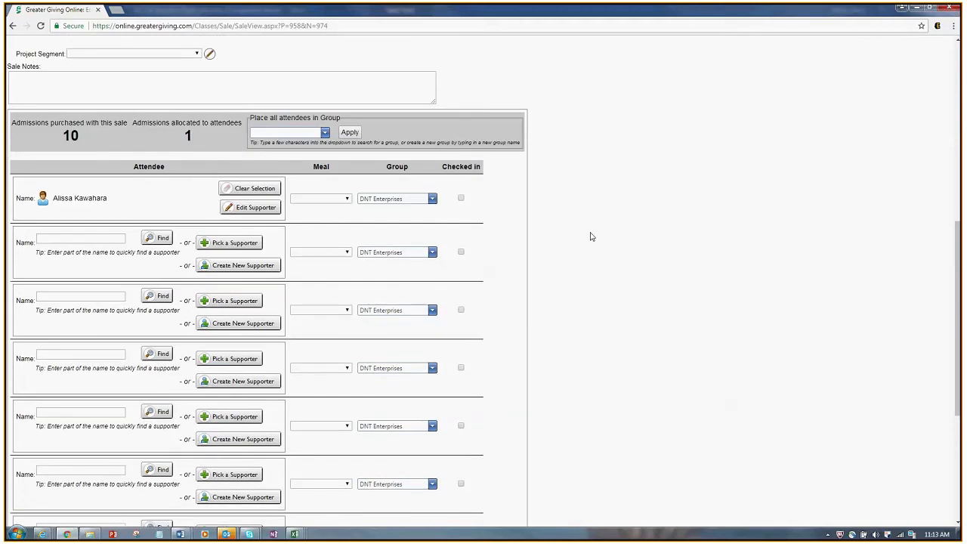
pyautogui.scroll(-3, 877, 432)
pyautogui.scroll(-1, 877, 432)
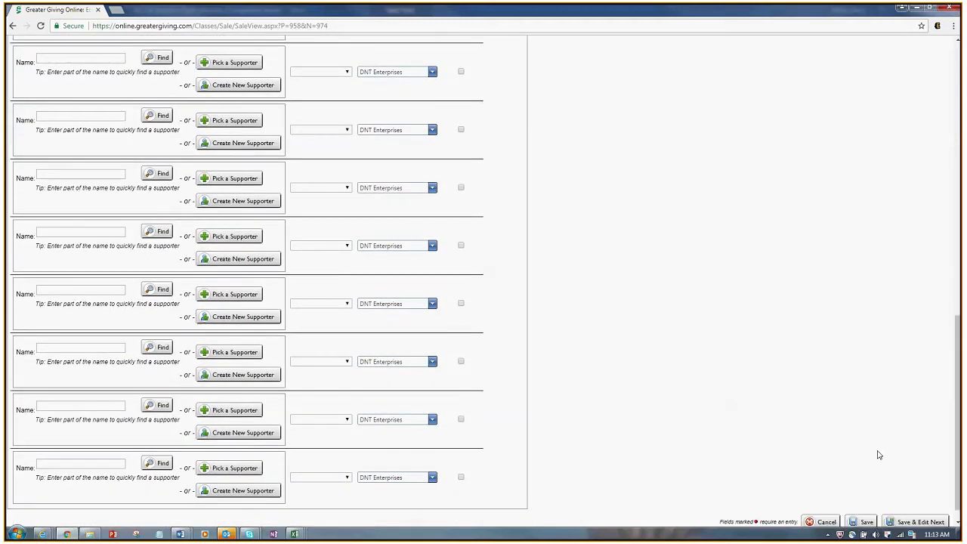
pyautogui.scroll(-1, 144, 466)
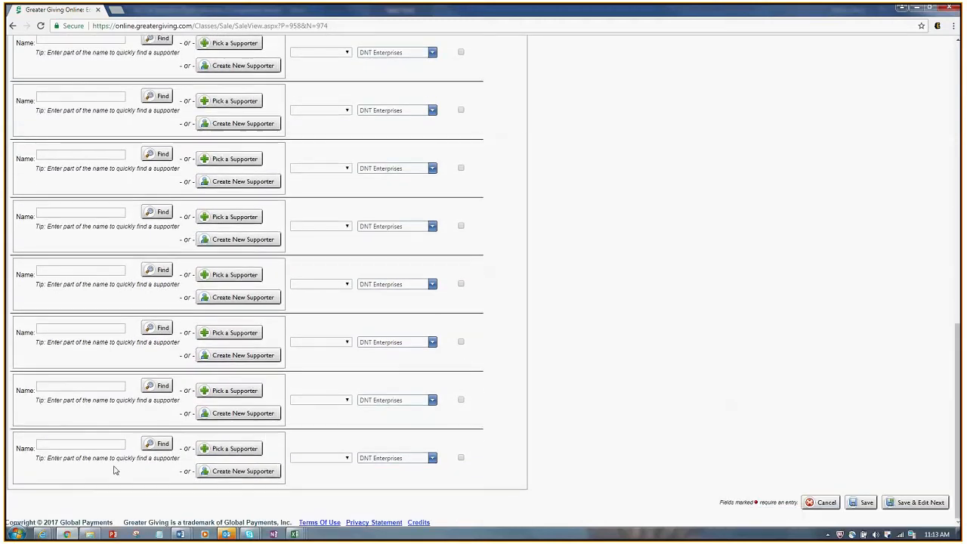
pyautogui.click(866, 505)
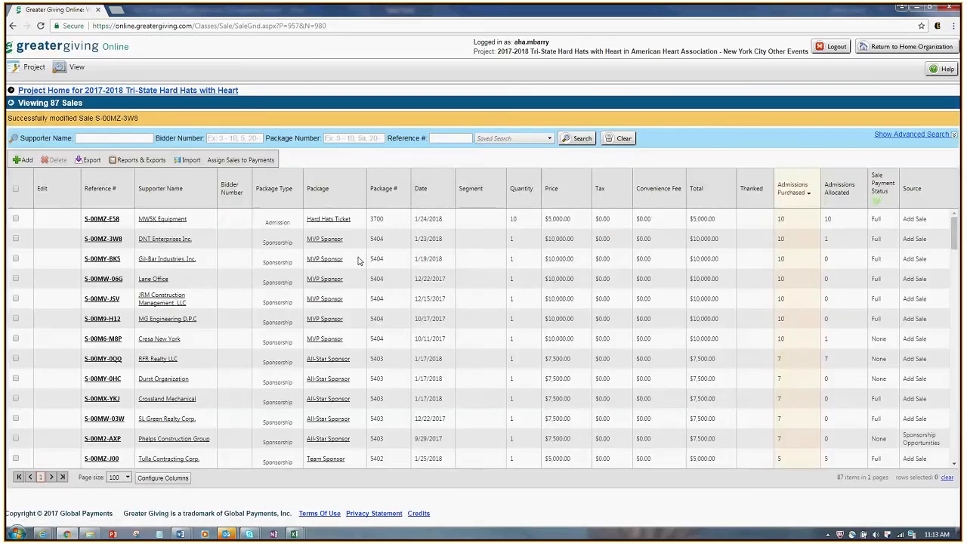
# Step: Select the S-00MZ-3W8 sale row, then go back to Project Home (216 purchased, 66 allocated)
pyautogui.click(15, 254)
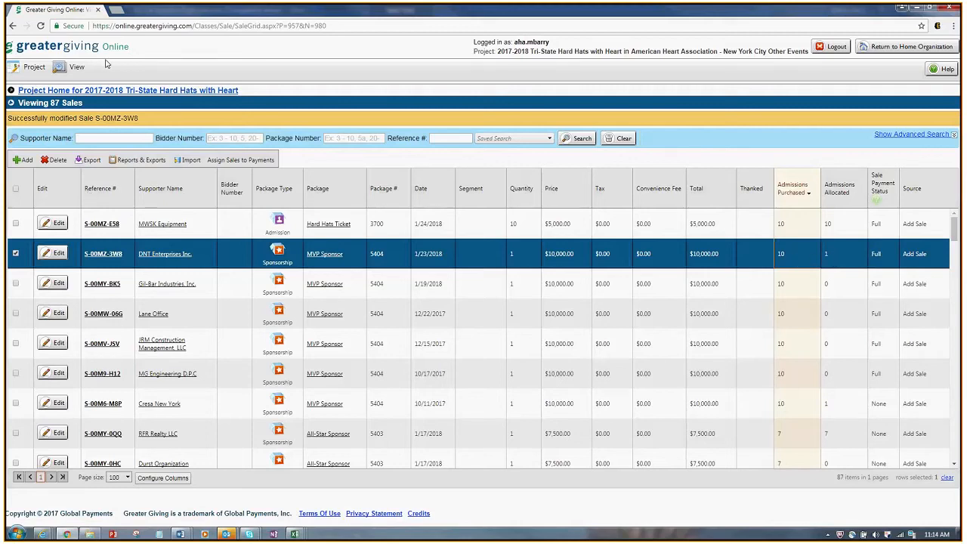
pyautogui.click(111, 92)
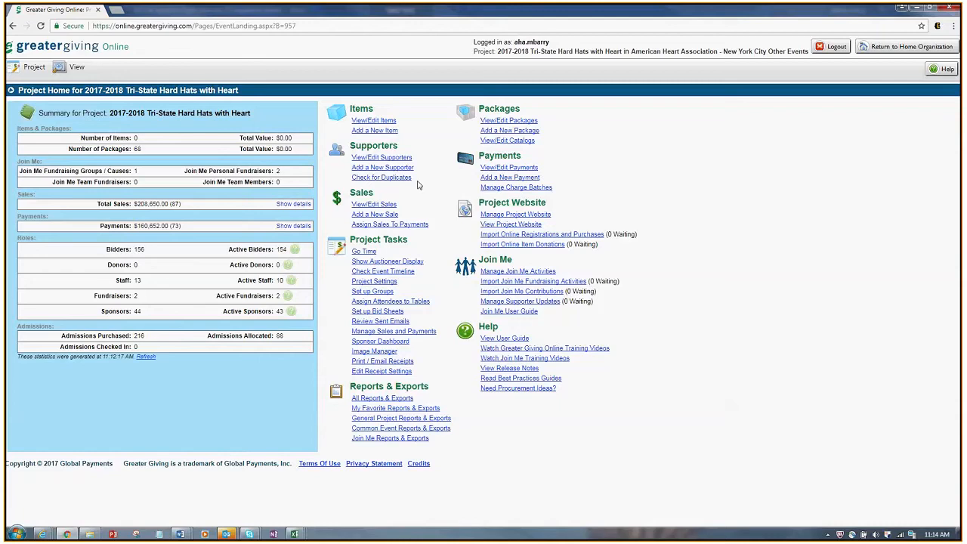
# Step: Search the Supporters list by the supporter's name and open the found record for editing
pyautogui.click(380, 162)
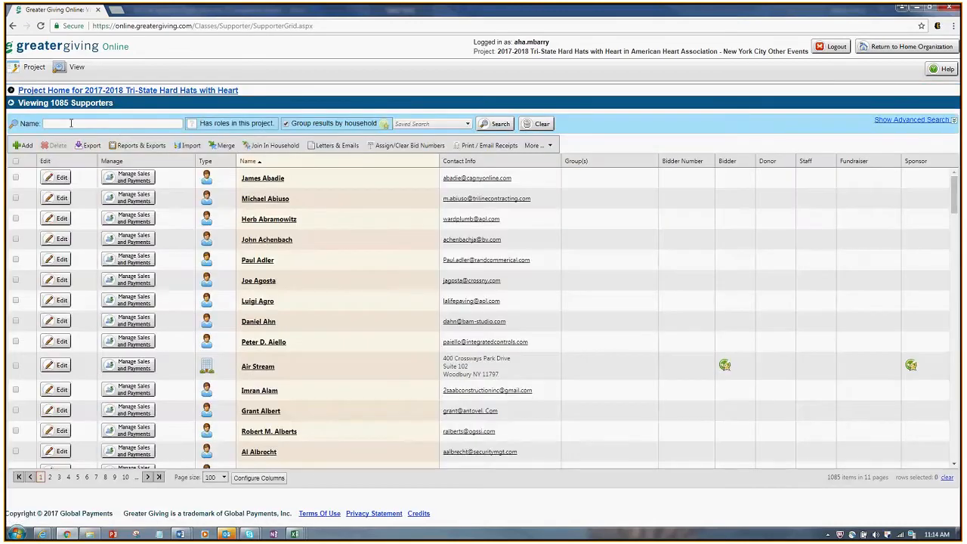
pyautogui.write('alissa ka')
pyautogui.press('Return')
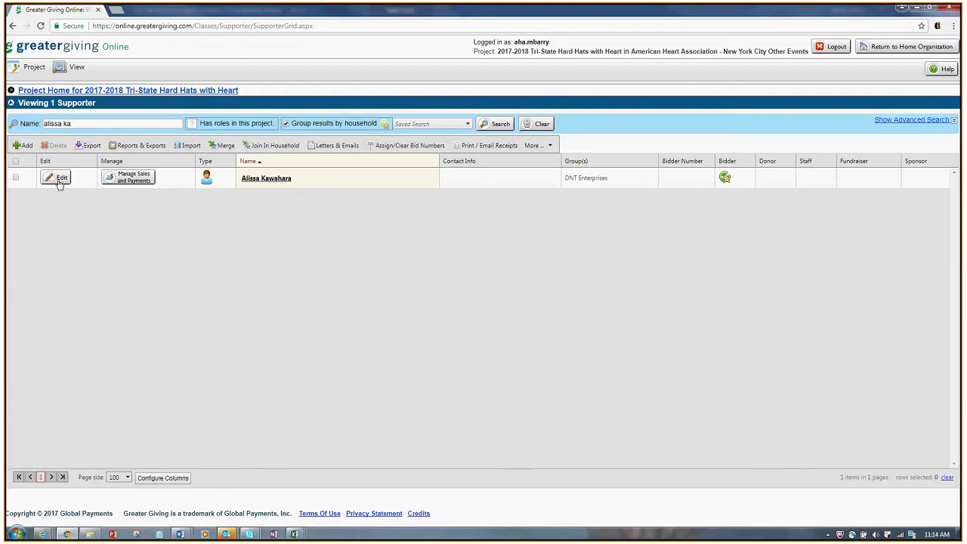
pyautogui.click(60, 180)
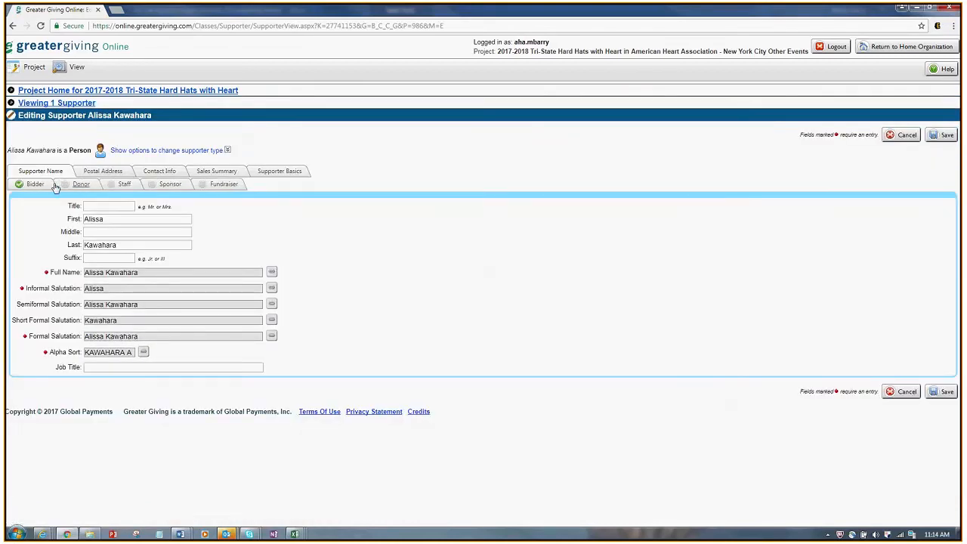
# Step: On the Bidder tab, delete the MVP Sponsor admission, uncheck Is a Bidder, and save
pyautogui.click(39, 189)
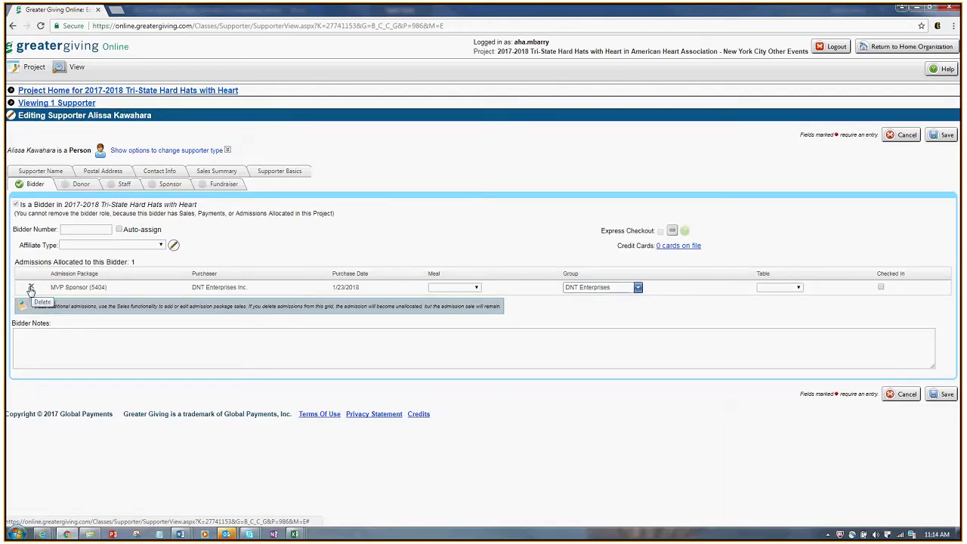
pyautogui.click(31, 288)
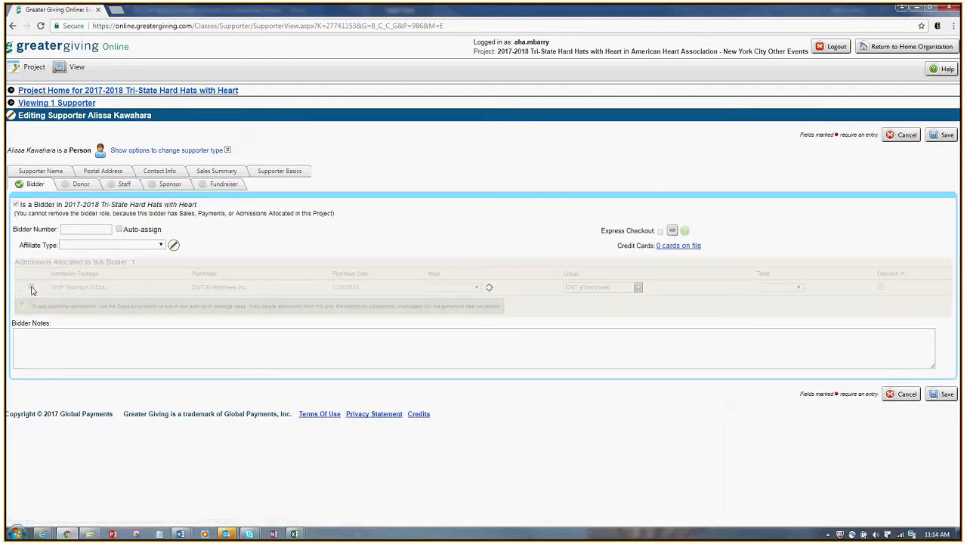
pyautogui.click(16, 204)
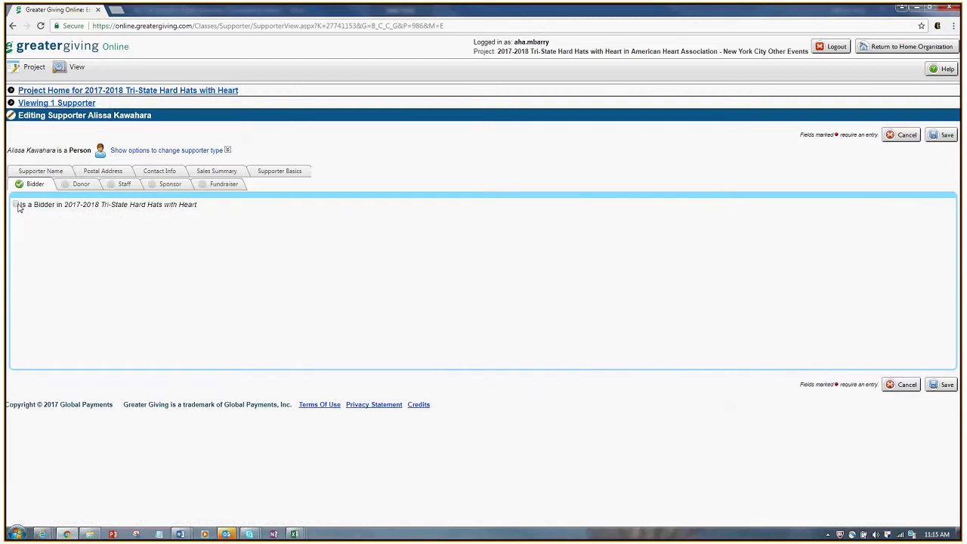
pyautogui.click(944, 385)
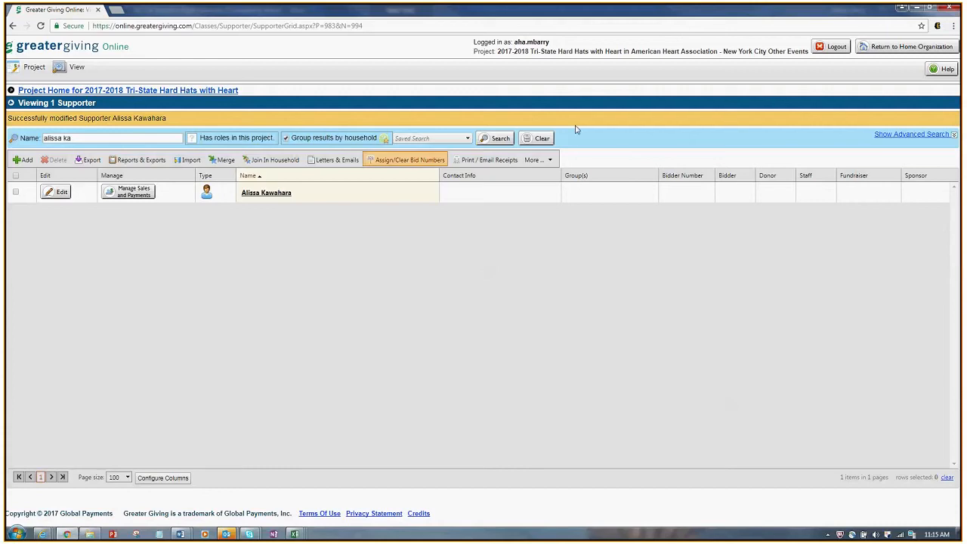
# Step: Clear the name filter to list all 1085 supporters and reveal the advanced search filters
pyautogui.click(538, 142)
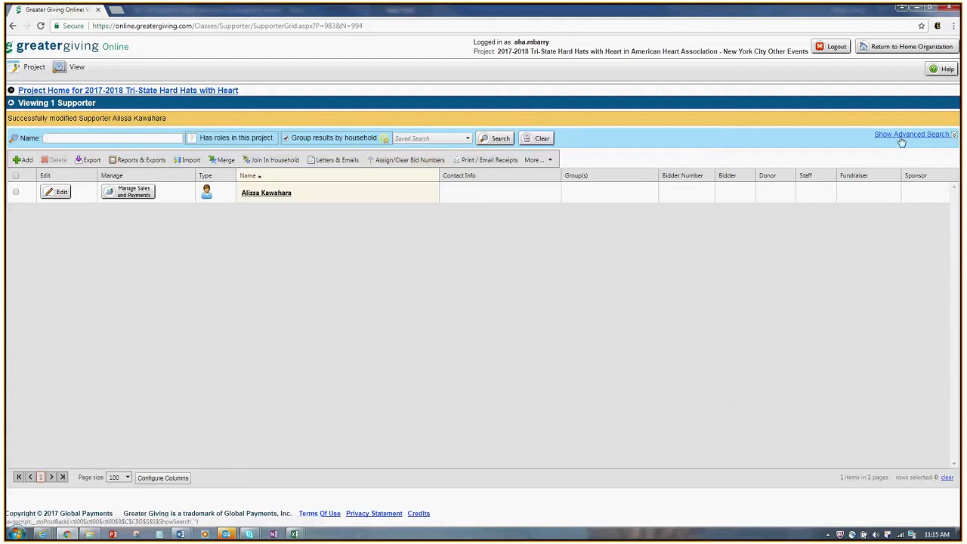
pyautogui.click(501, 141)
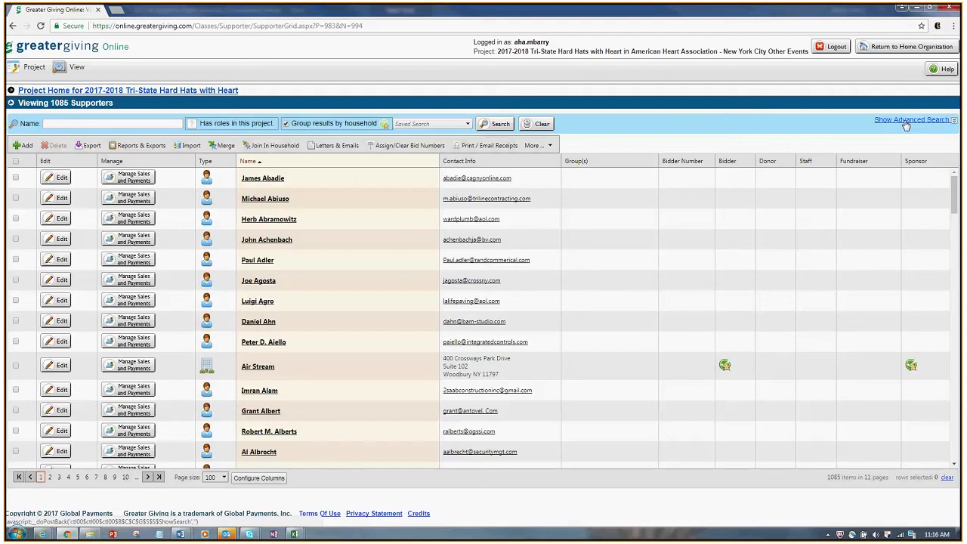
pyautogui.click(905, 123)
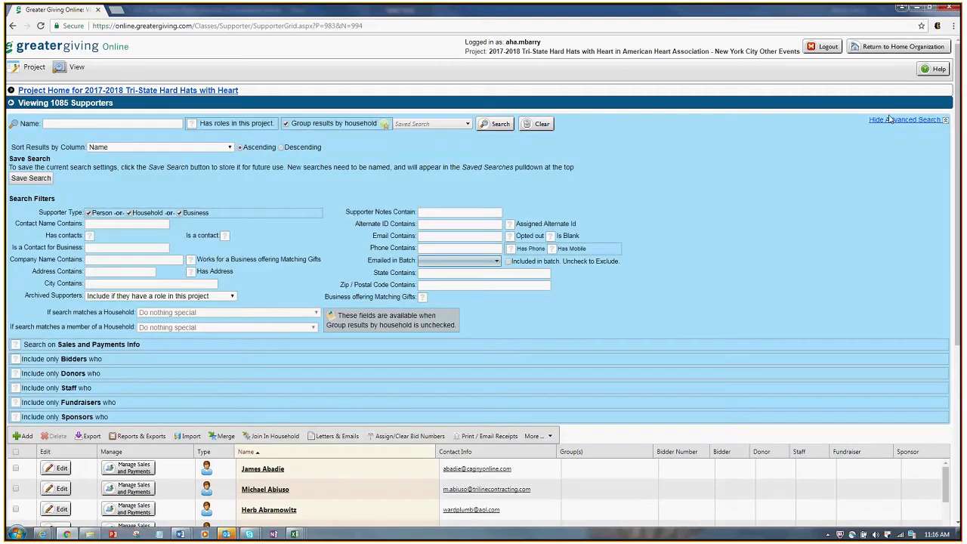
# Step: Filter to bidders only with 1 admission allocated, yielding 88 supporters, and hide advanced search
pyautogui.click(15, 360)
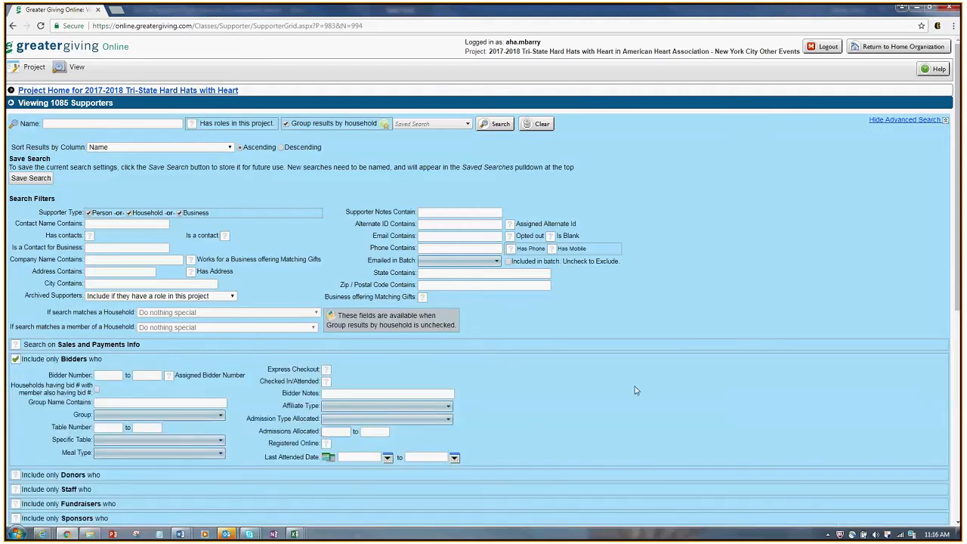
pyautogui.scroll(-2, 699, 378)
pyautogui.write('1')
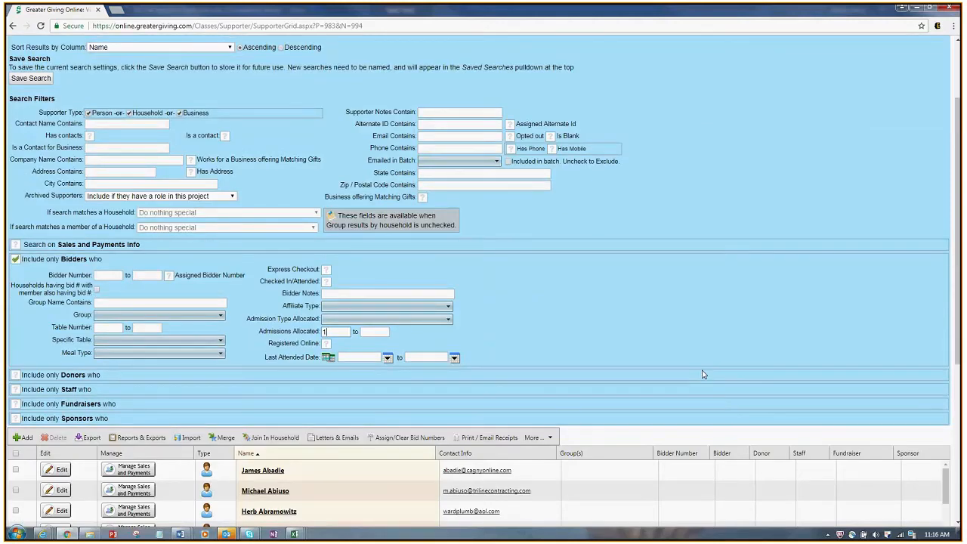
pyautogui.tripleClick(406, 333)
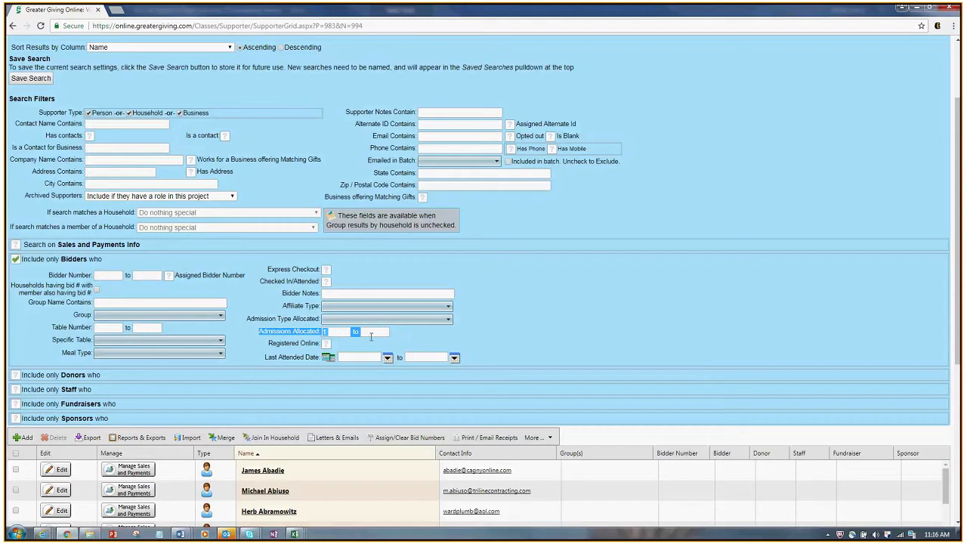
pyautogui.click(394, 339)
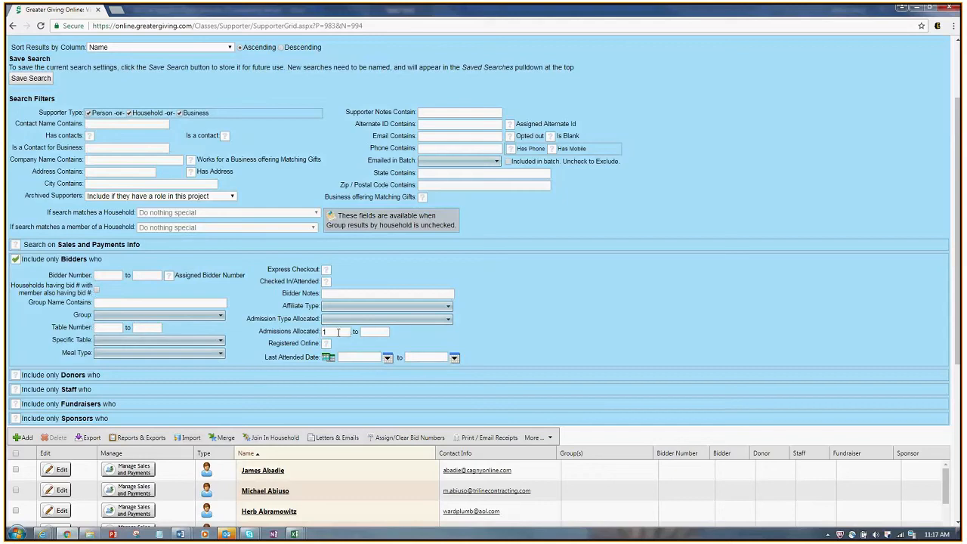
pyautogui.scroll(2, 599, 251)
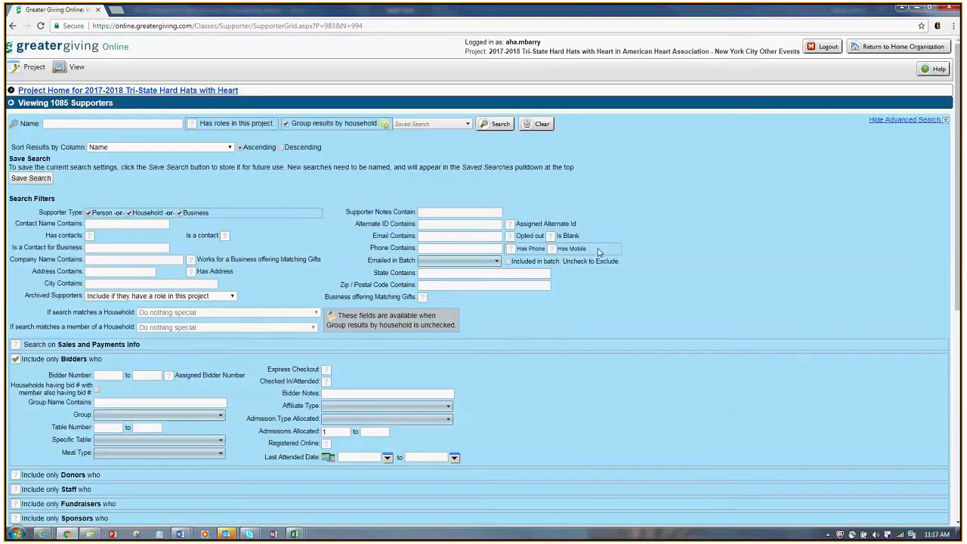
pyautogui.press('Return')
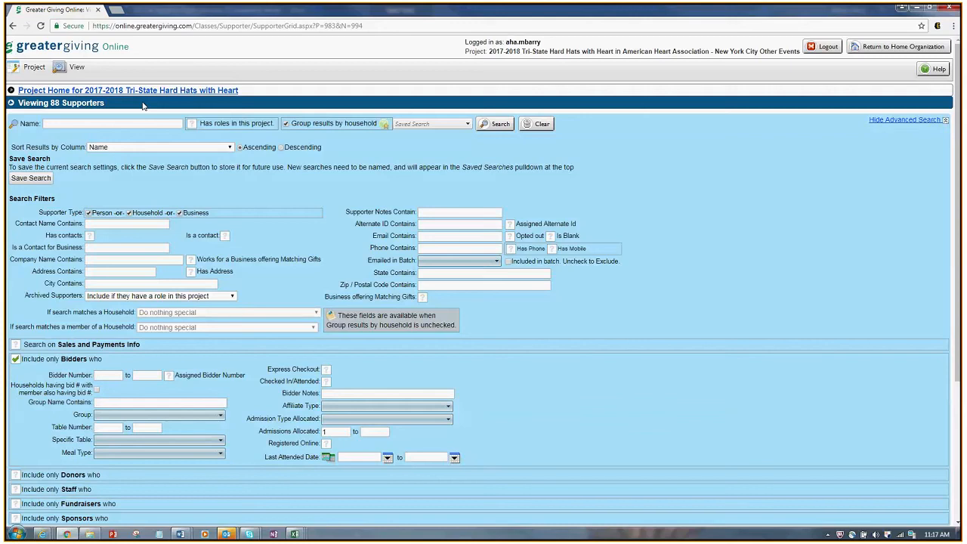
pyautogui.moveTo(143, 106); pyautogui.dragTo(18, 104)
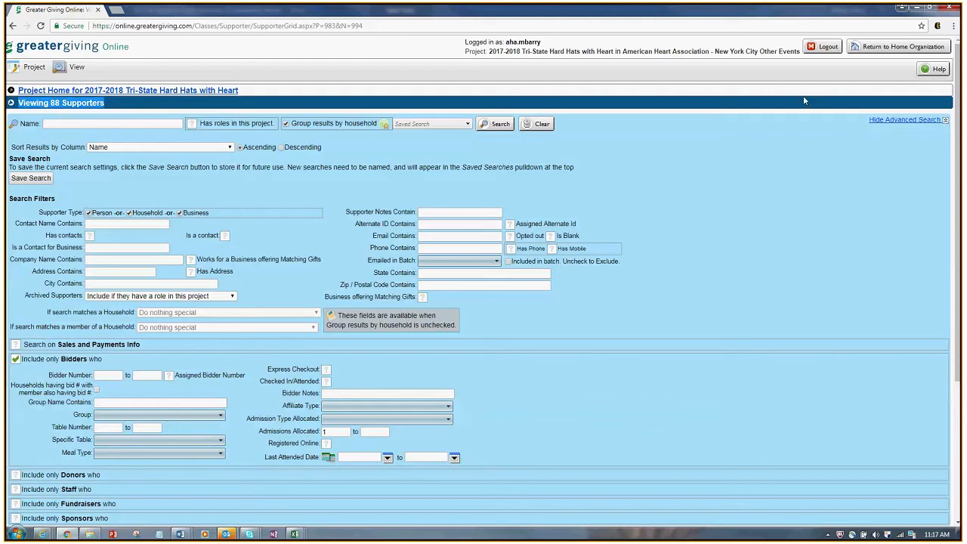
pyautogui.click(918, 121)
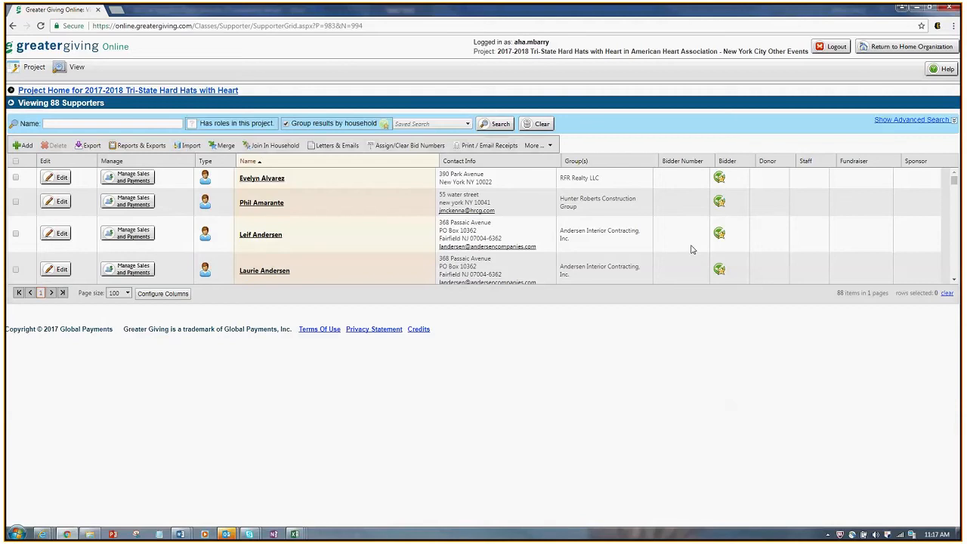
pyautogui.scroll(-5, 696, 243)
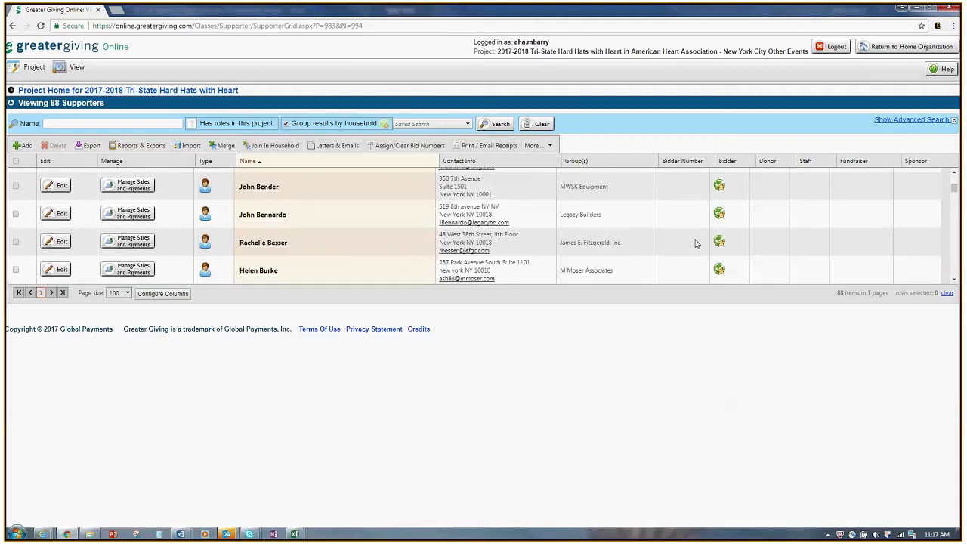
pyautogui.scroll(5, 696, 242)
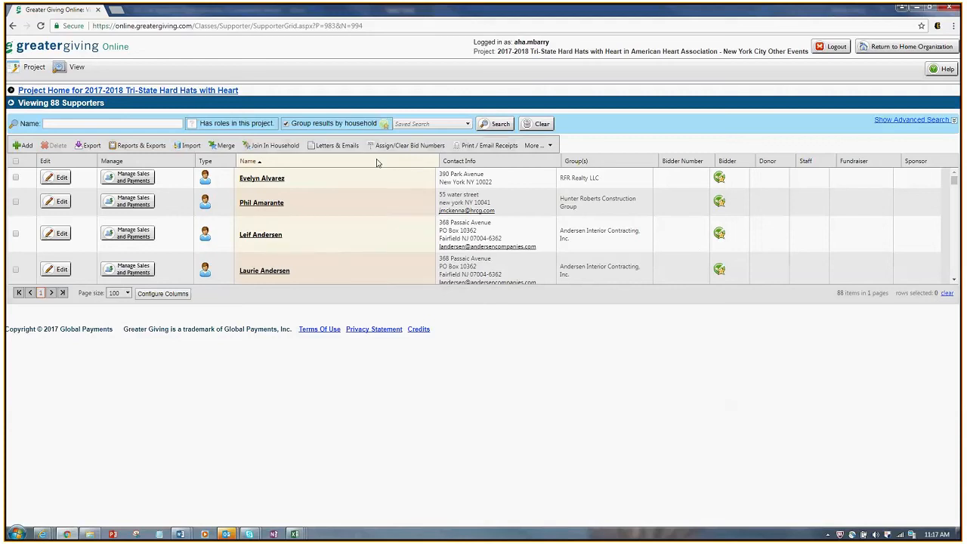
# Step: Assign automatically generated bid numbers from 101 to all 88 bidders and review the result
pyautogui.click(401, 151)
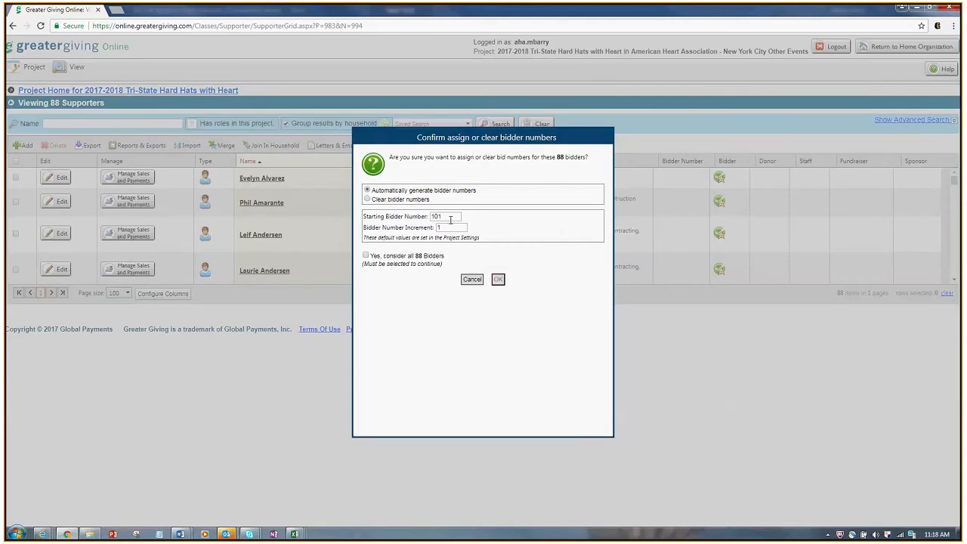
pyautogui.click(365, 256)
pyautogui.click(498, 281)
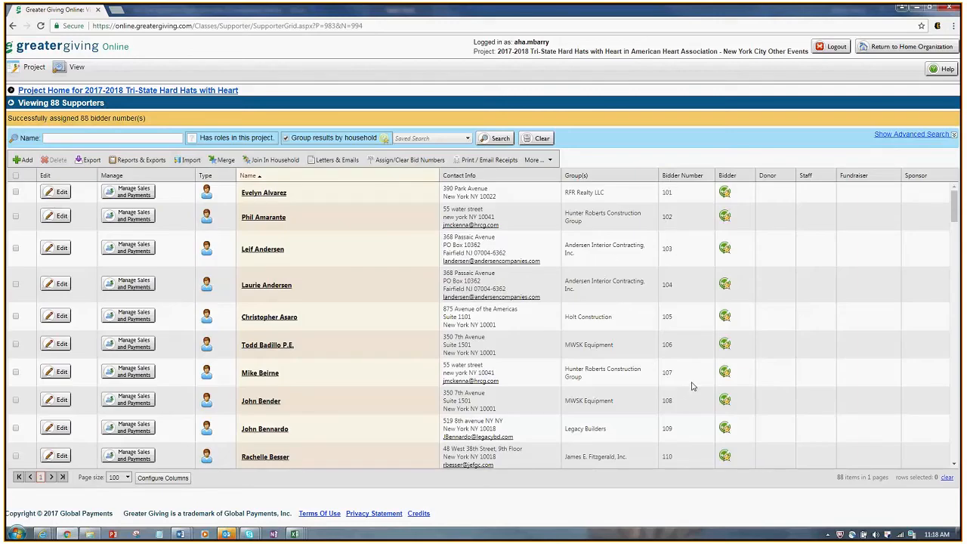
pyautogui.scroll(-1, 692, 386)
pyautogui.scroll(-4, 691, 386)
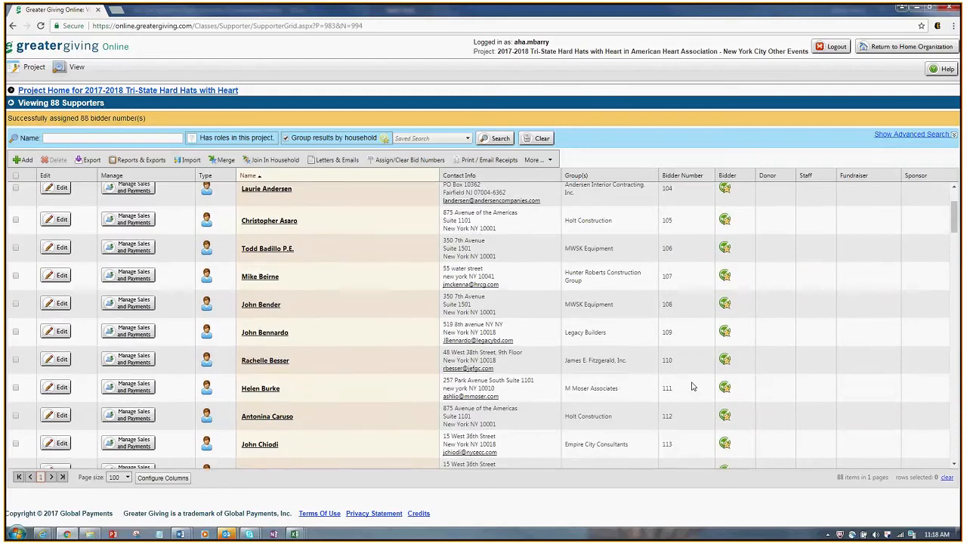
pyautogui.scroll(-3, 691, 386)
pyautogui.scroll(-3, 691, 386)
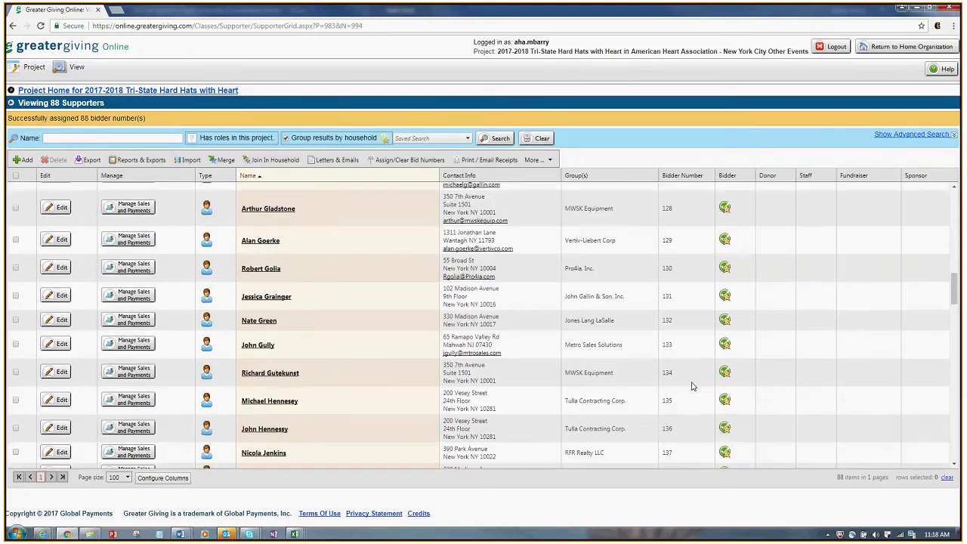
pyautogui.scroll(-3, 691, 386)
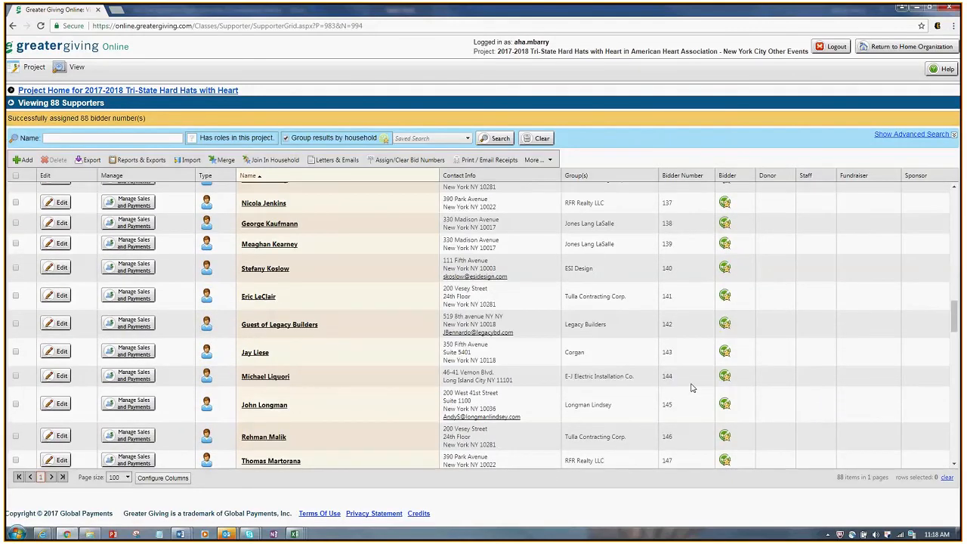
pyautogui.scroll(12, 691, 387)
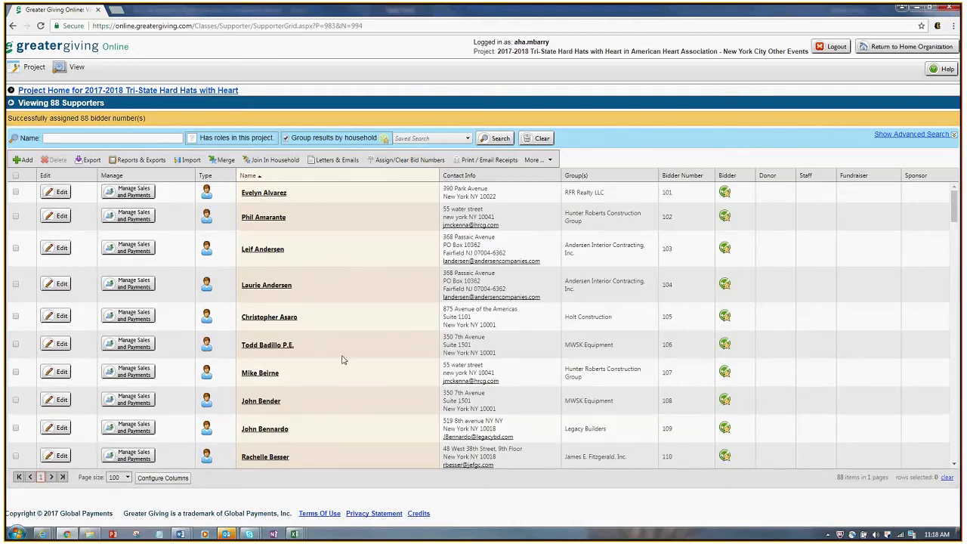
# Step: Run the BID-01: Bidder Listing and Check In report on the selected 88 bidders
pyautogui.click(138, 162)
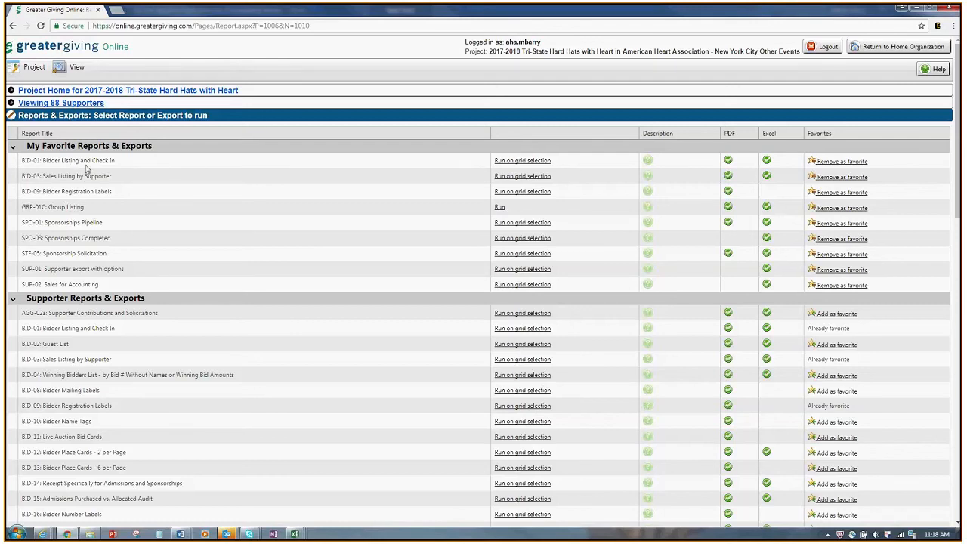
pyautogui.click(515, 163)
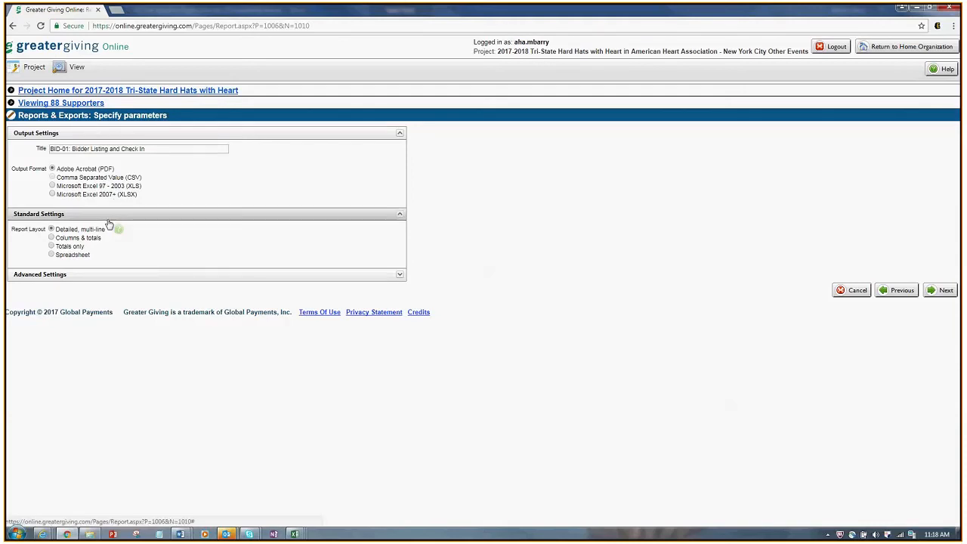
# Step: Choose the Spreadsheet report layout and expand the report's Advanced Settings
pyautogui.click(51, 254)
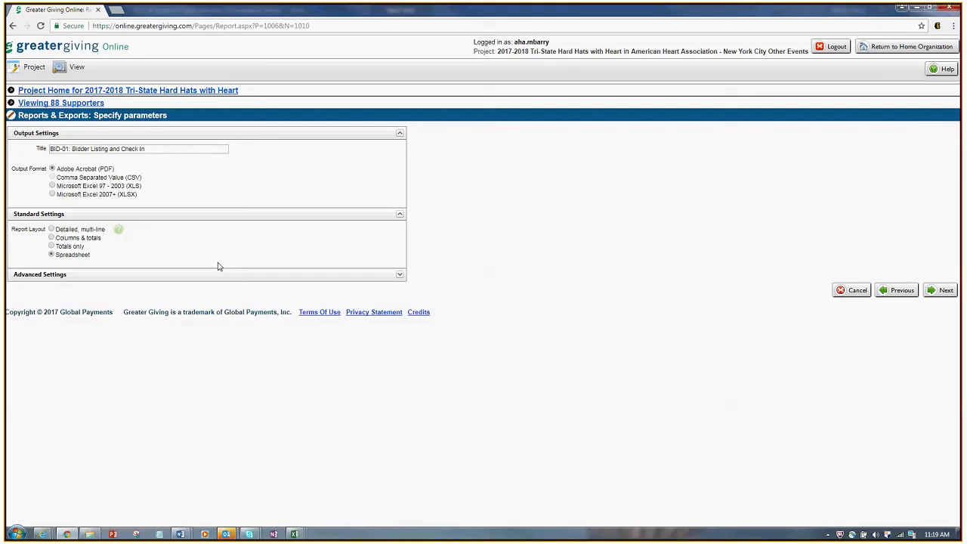
pyautogui.click(115, 277)
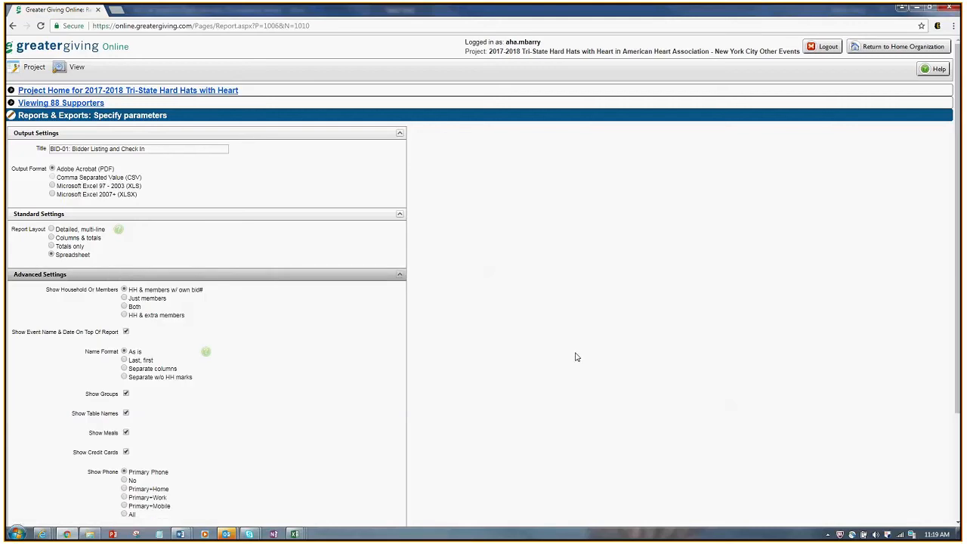
pyautogui.scroll(-2, 574, 356)
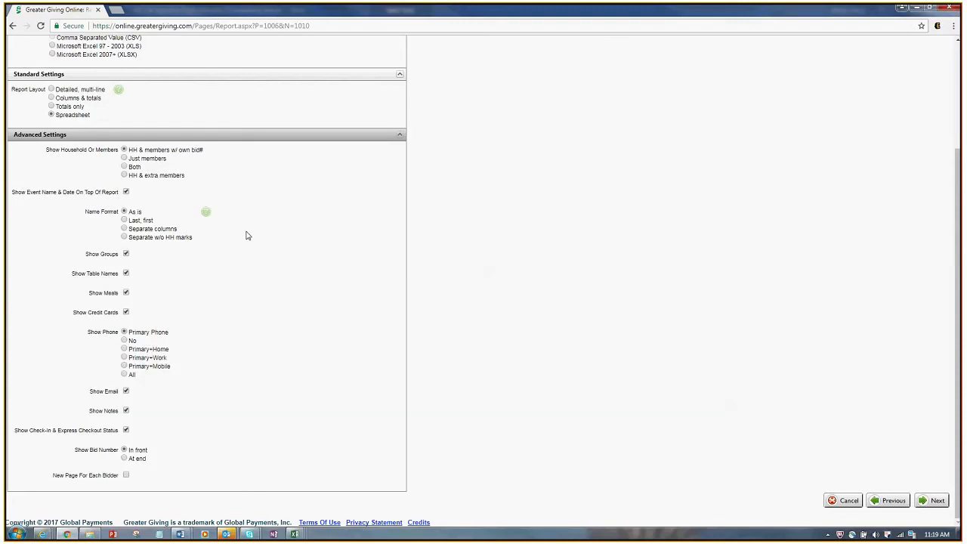
# Step: Generate BID-01 with members only, last-first names, and no meals, cards, phones, emails, notes or check-in
pyautogui.click(127, 160)
pyautogui.click(124, 220)
pyautogui.click(126, 293)
pyautogui.click(126, 313)
pyautogui.click(125, 340)
pyautogui.click(126, 391)
pyautogui.click(126, 411)
pyautogui.click(126, 430)
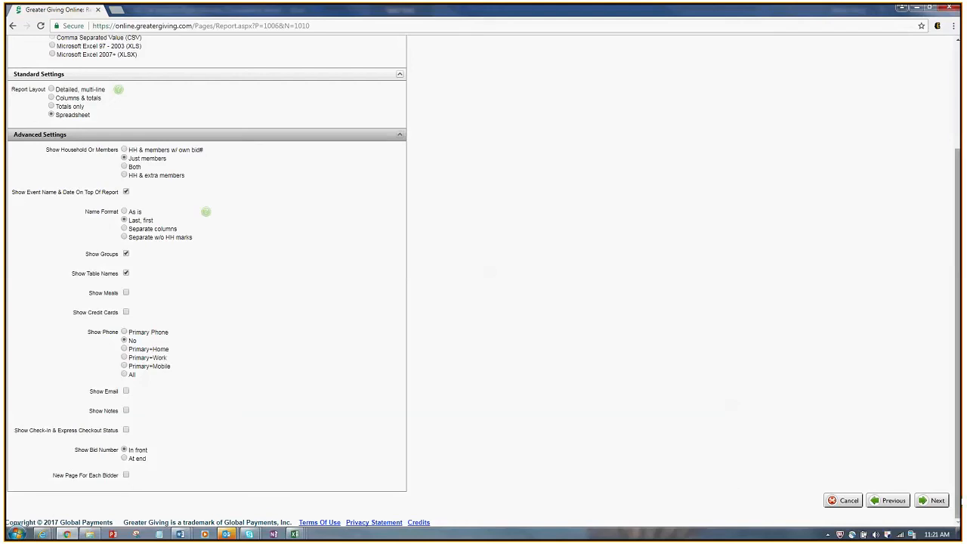
pyautogui.click(932, 501)
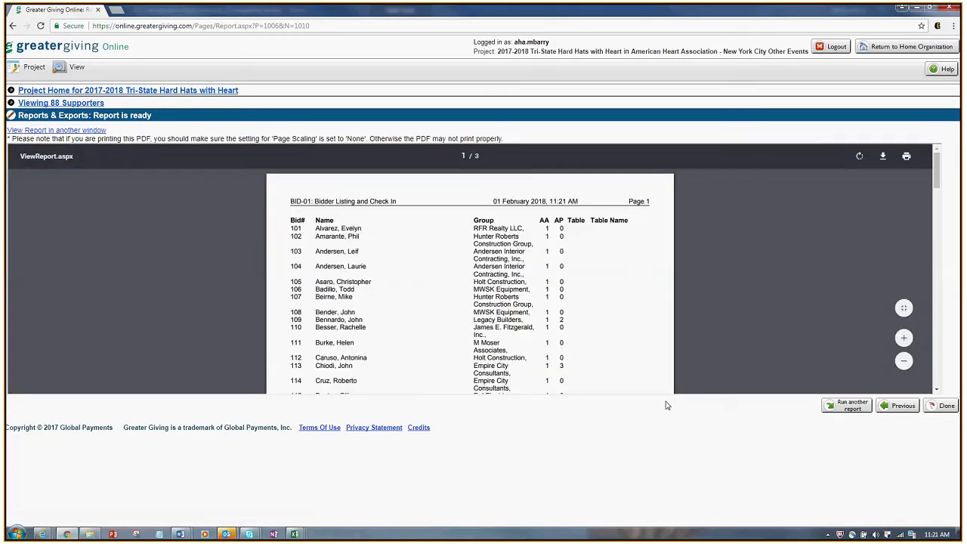
# Step: Zoom into the report PDF, review bidders through 174 highlighting row 165, then return to settings
pyautogui.click(904, 339)
pyautogui.click(905, 339)
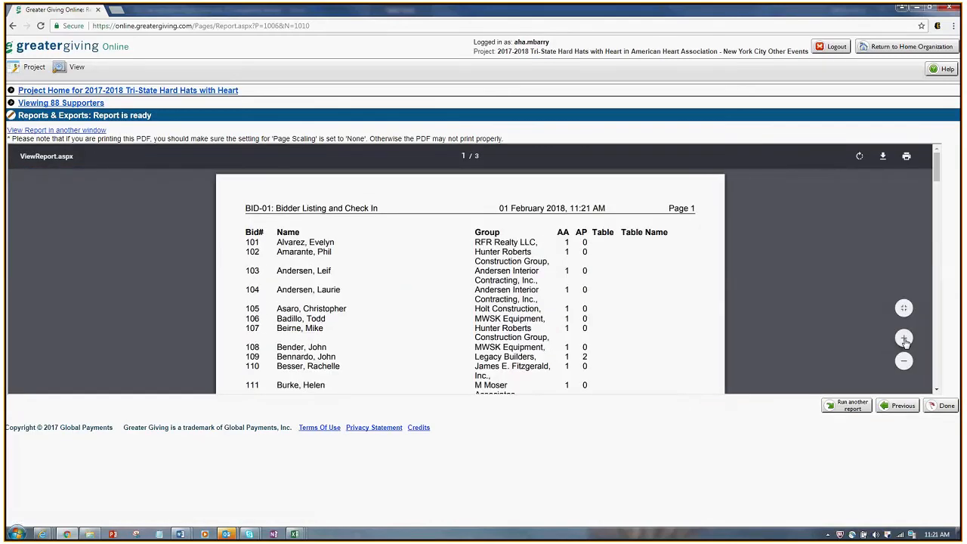
pyautogui.click(904, 338)
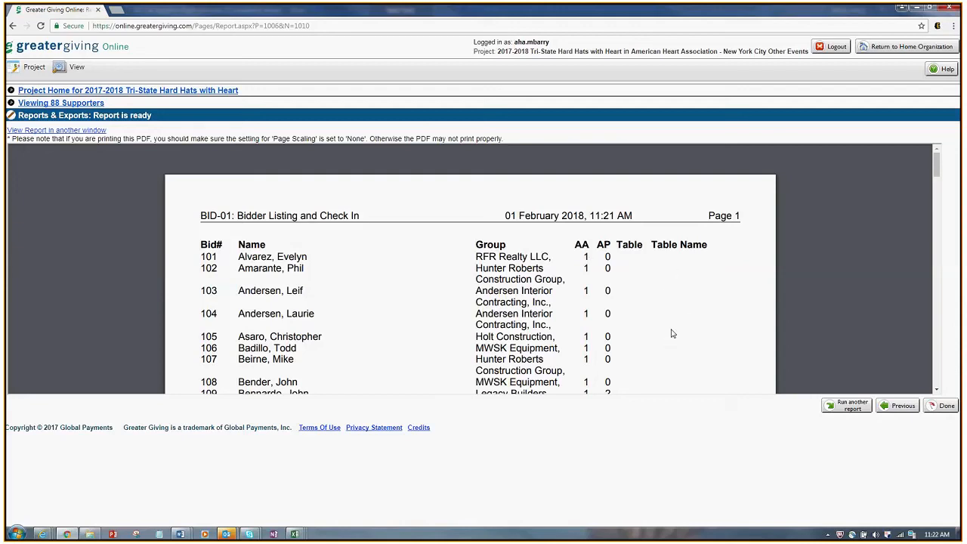
pyautogui.scroll(-10, 684, 302)
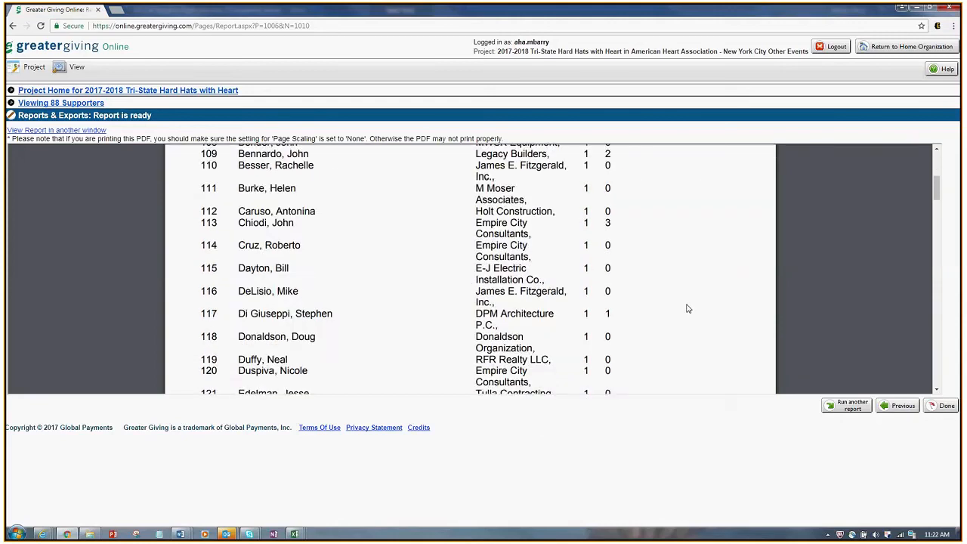
pyautogui.scroll(-5, 685, 312)
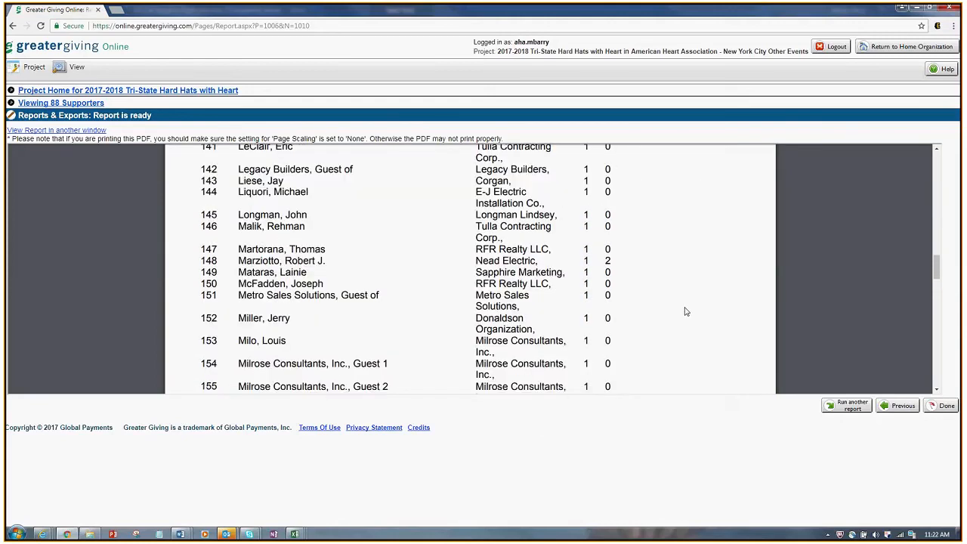
pyautogui.scroll(-2, 685, 311)
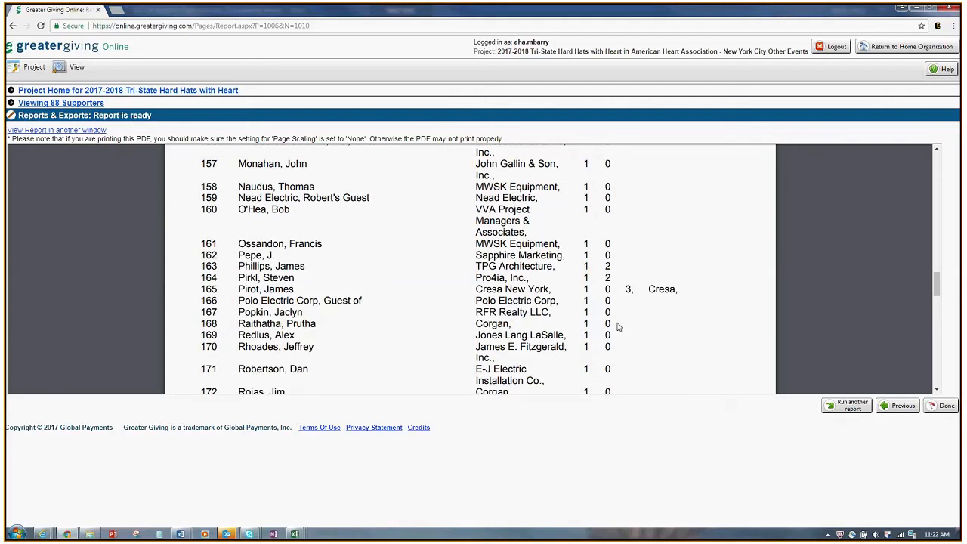
pyautogui.moveTo(203, 293); pyautogui.dragTo(679, 288)
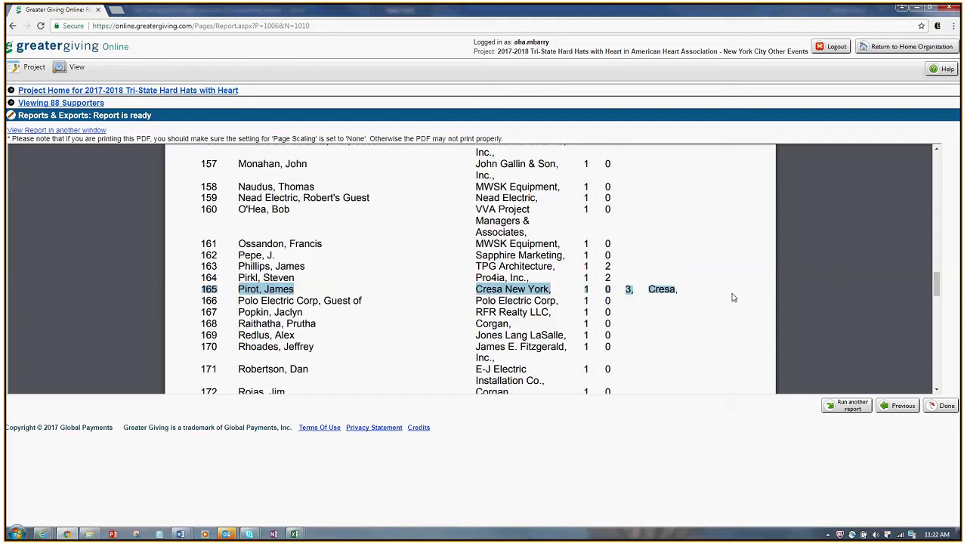
pyautogui.scroll(-1, 735, 326)
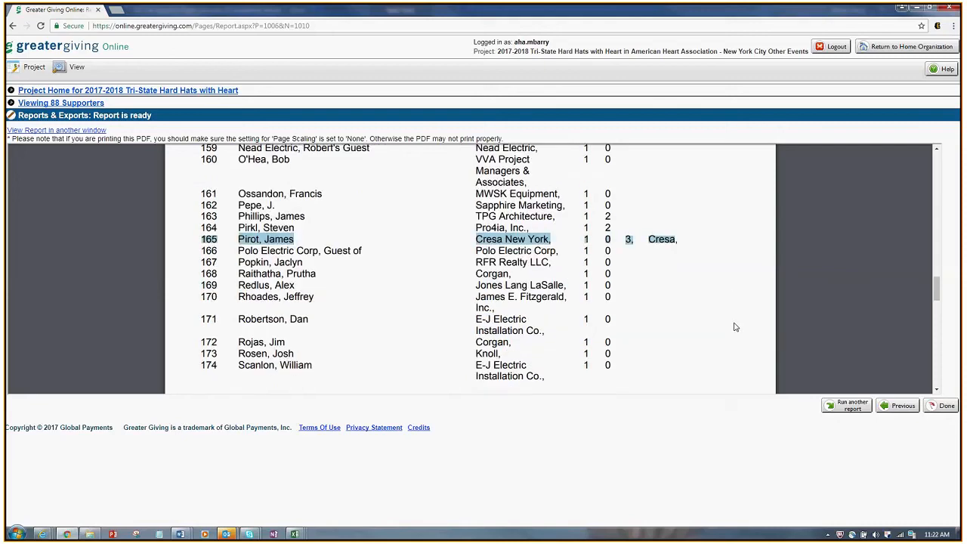
pyautogui.click(901, 407)
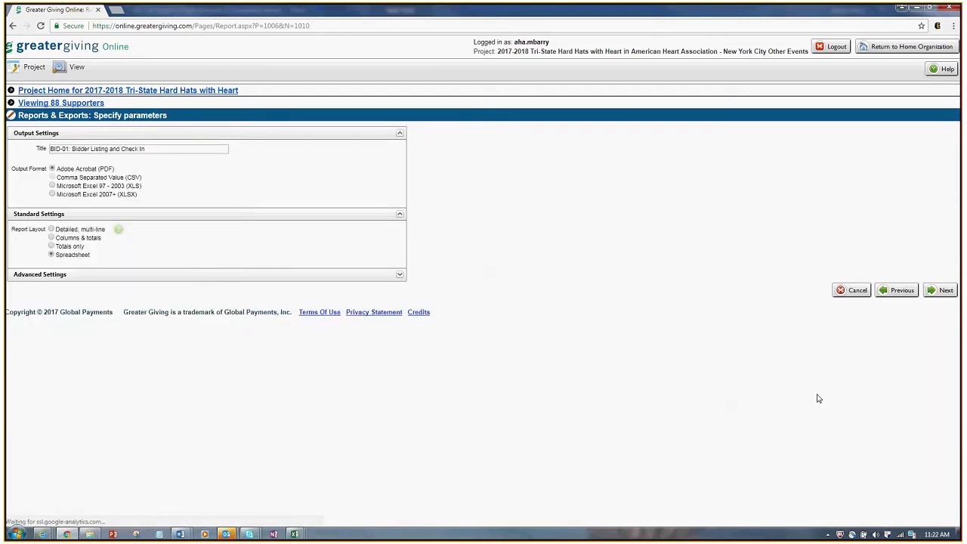
# Step: Regenerate BID-01 with Name Format 'Separate columns' and Show Groups unchecked
pyautogui.click(254, 275)
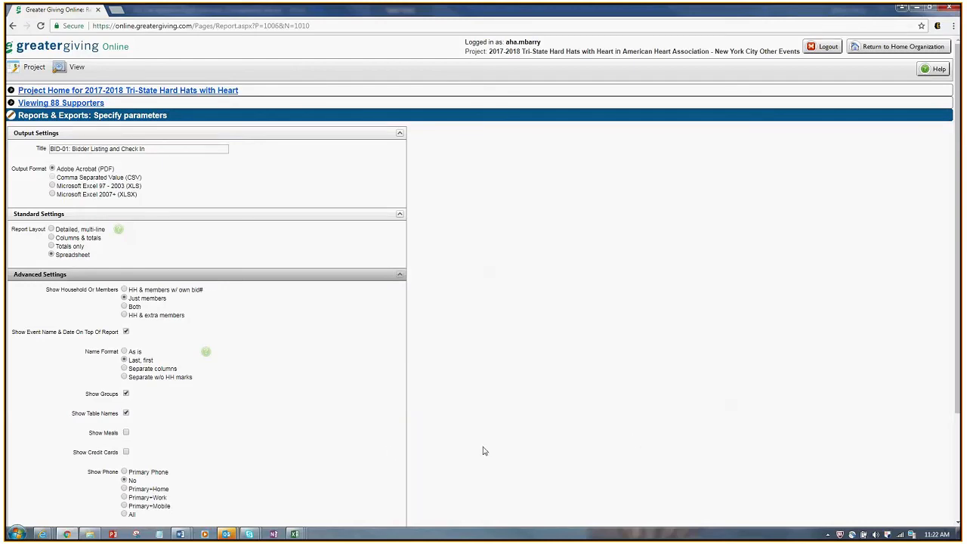
pyautogui.click(126, 369)
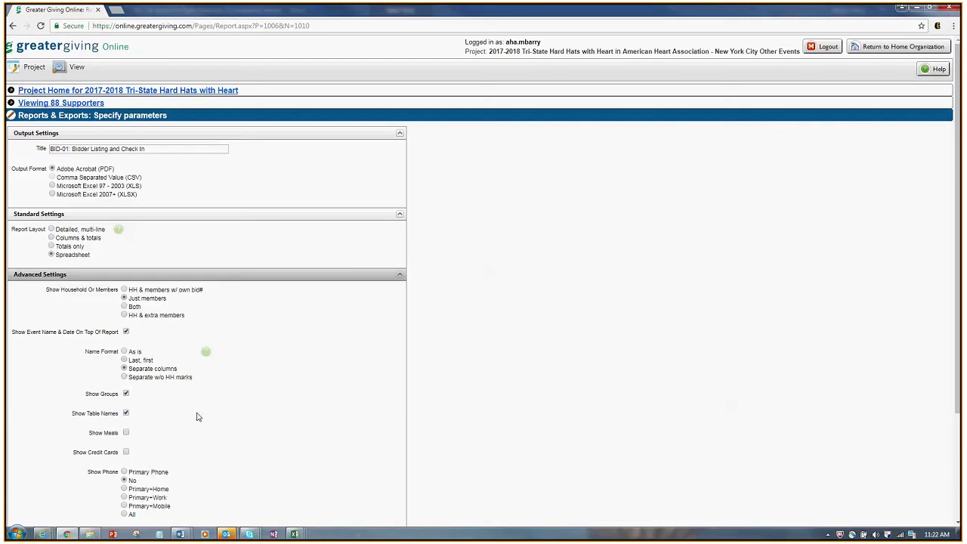
pyautogui.click(126, 394)
pyautogui.scroll(-2, 909, 408)
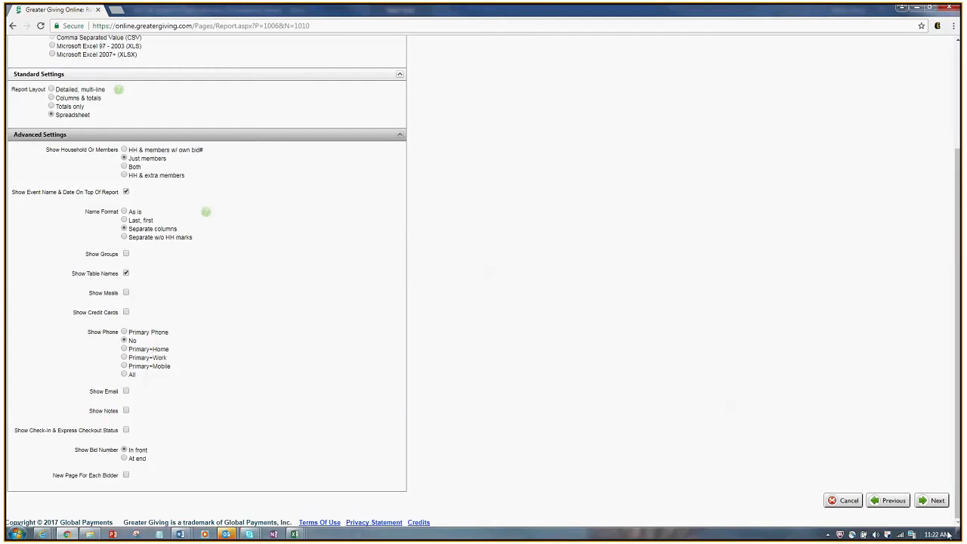
pyautogui.click(937, 500)
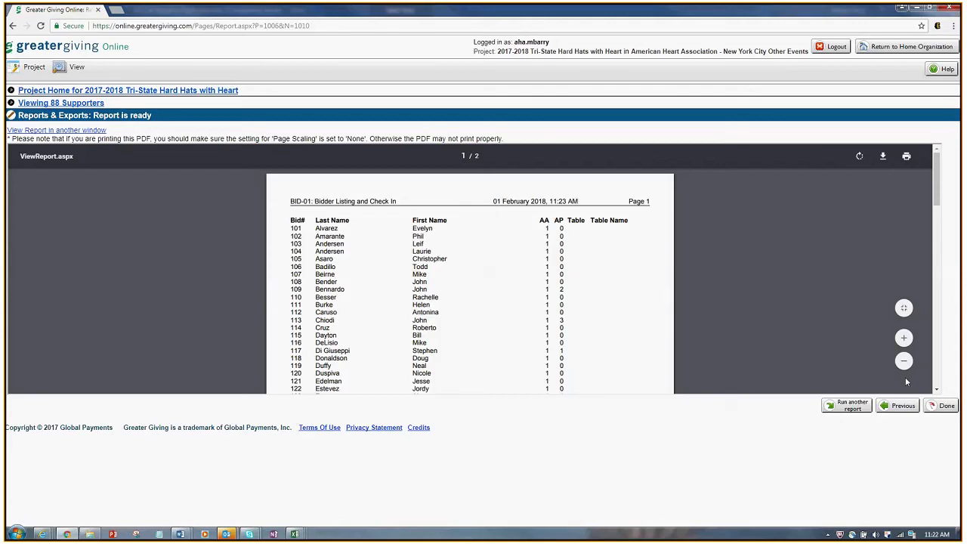
# Step: Zoom the 2-page report PDF in twice and scroll through its bidder rows from 101
pyautogui.click(904, 338)
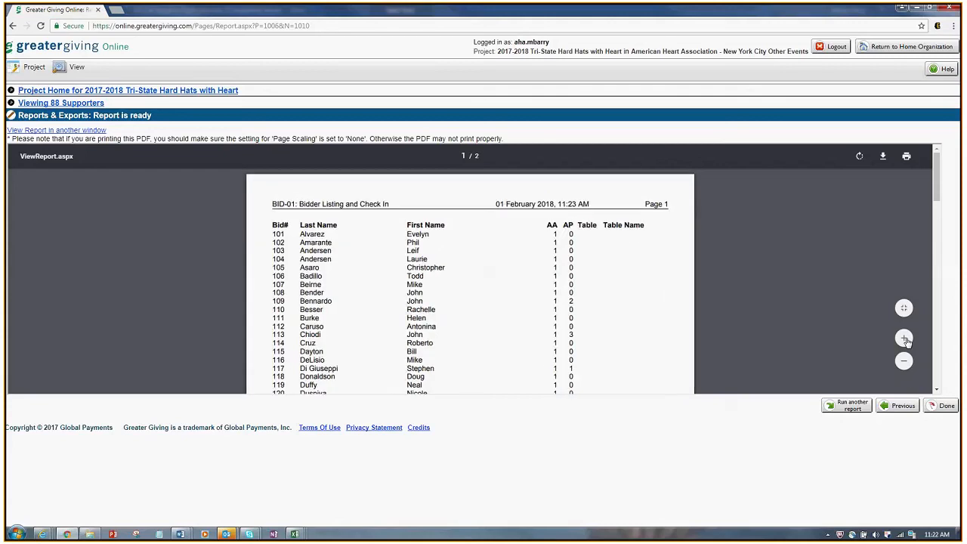
pyautogui.click(904, 338)
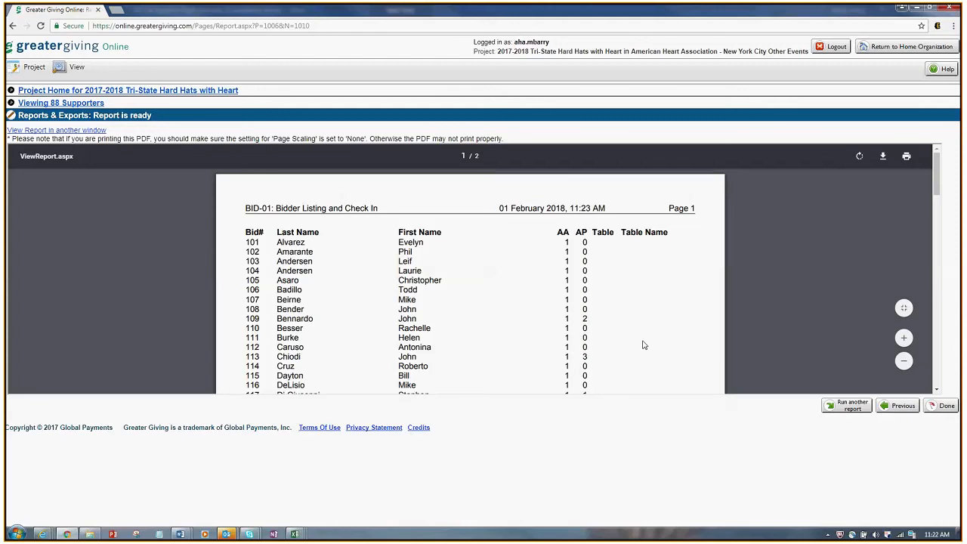
pyautogui.scroll(-10, 643, 345)
pyautogui.scroll(3, 646, 344)
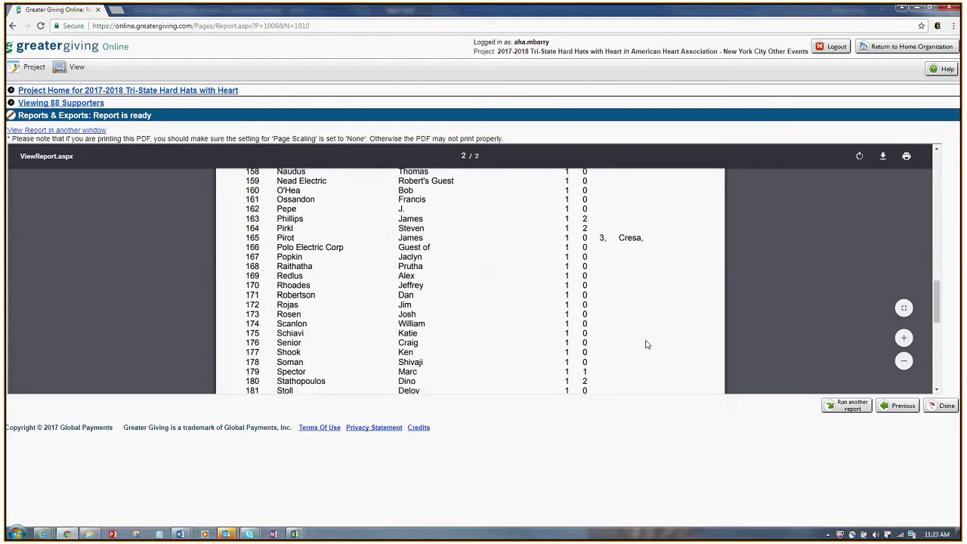
pyautogui.scroll(1, 646, 344)
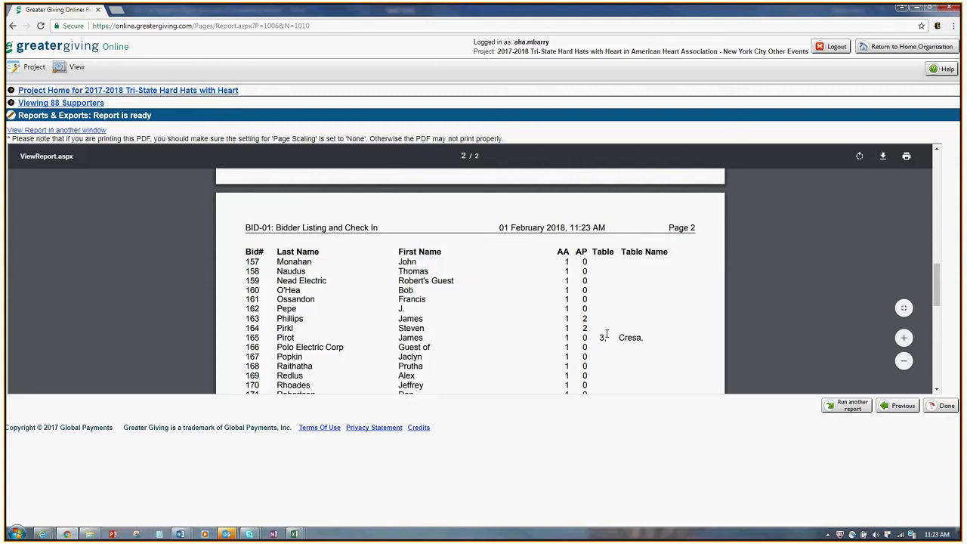
pyautogui.scroll(-1, 698, 354)
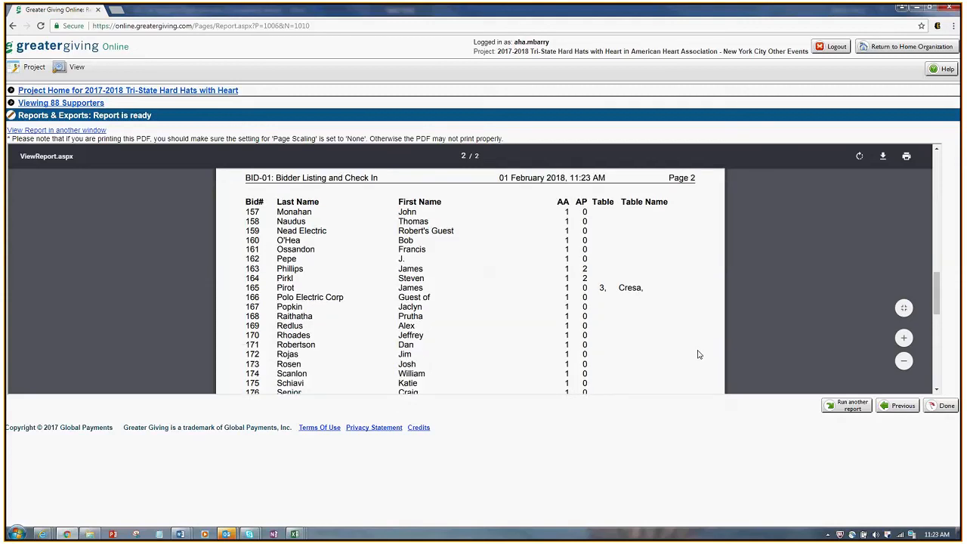
pyautogui.scroll(-3, 699, 354)
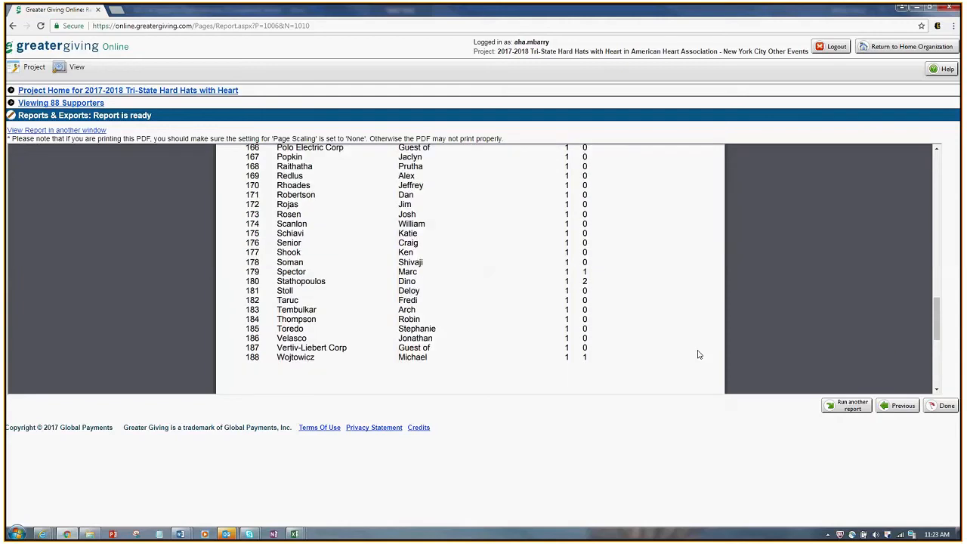
pyautogui.scroll(-3, 699, 354)
pyautogui.scroll(13, 699, 354)
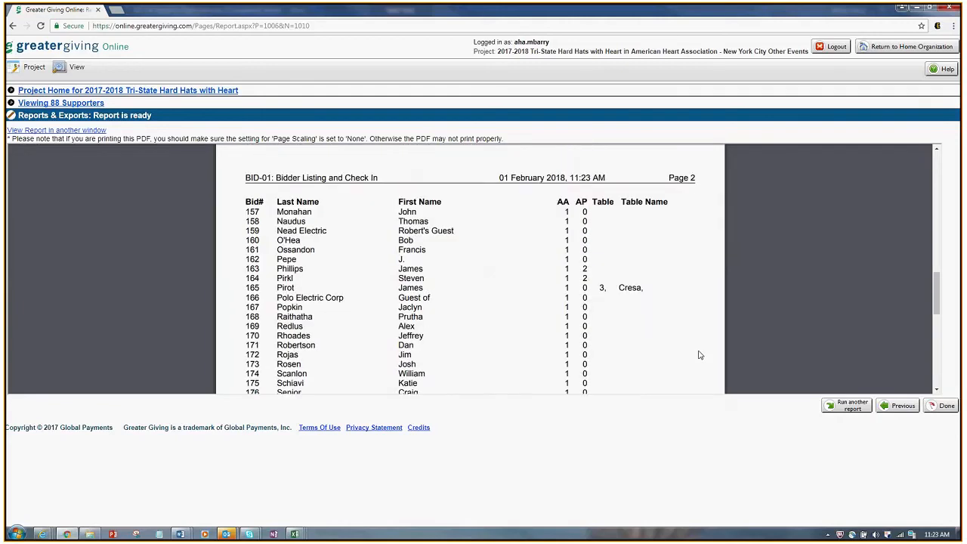
pyautogui.scroll(5, 699, 354)
pyautogui.scroll(-6, 699, 354)
pyautogui.scroll(-5, 699, 355)
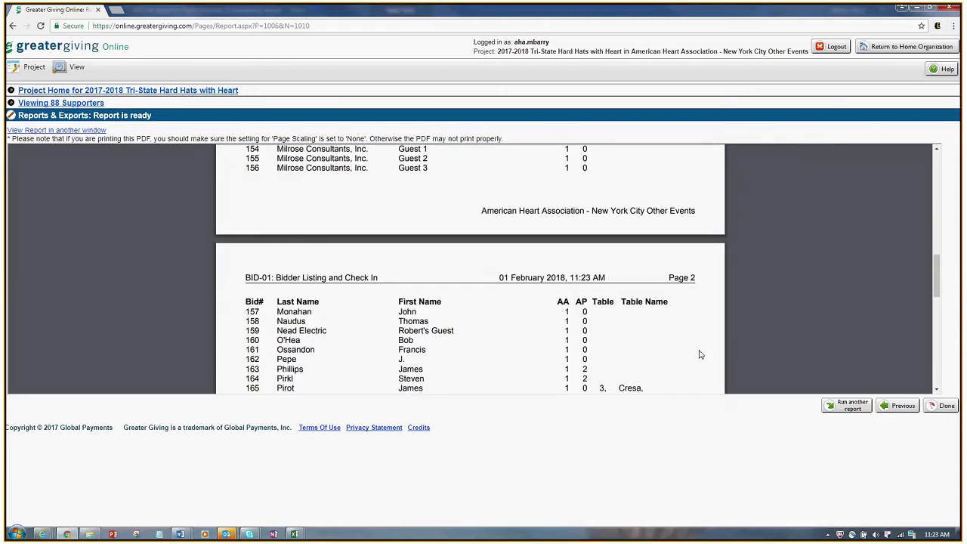
pyautogui.scroll(2, 699, 355)
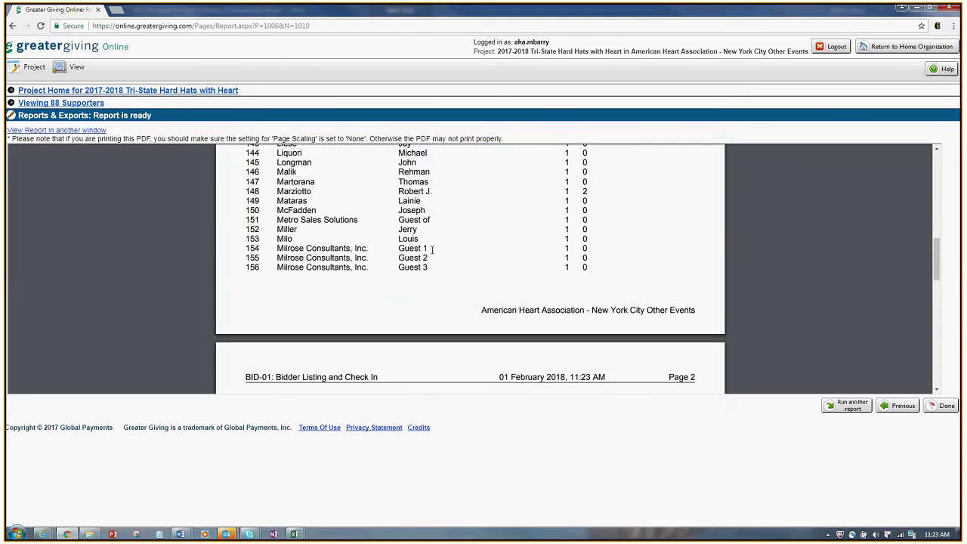
# Step: Highlight the three Milrose Consultants, Inc. guest rows 154–156 and scroll on to the end
pyautogui.moveTo(433, 250); pyautogui.dragTo(304, 247)
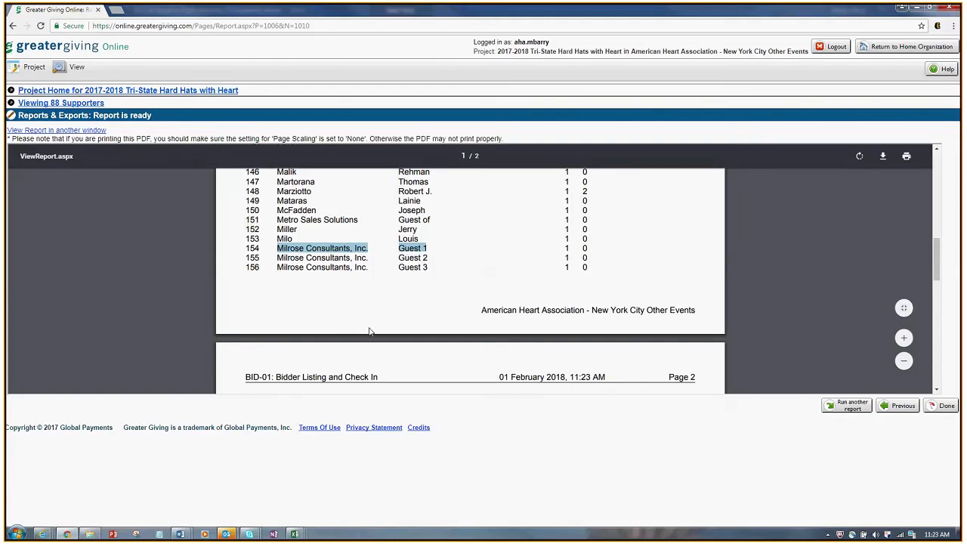
pyautogui.click(442, 266)
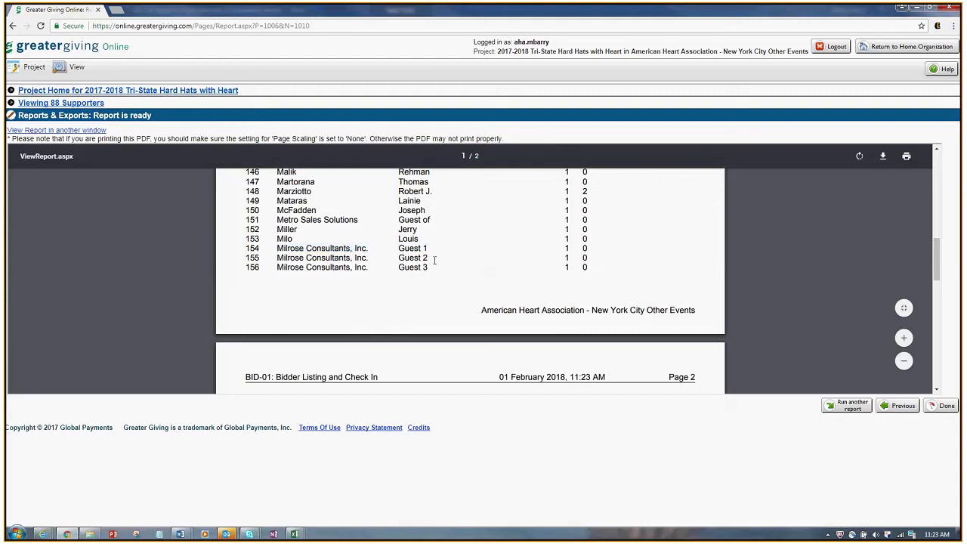
pyautogui.moveTo(442, 266); pyautogui.dragTo(278, 246)
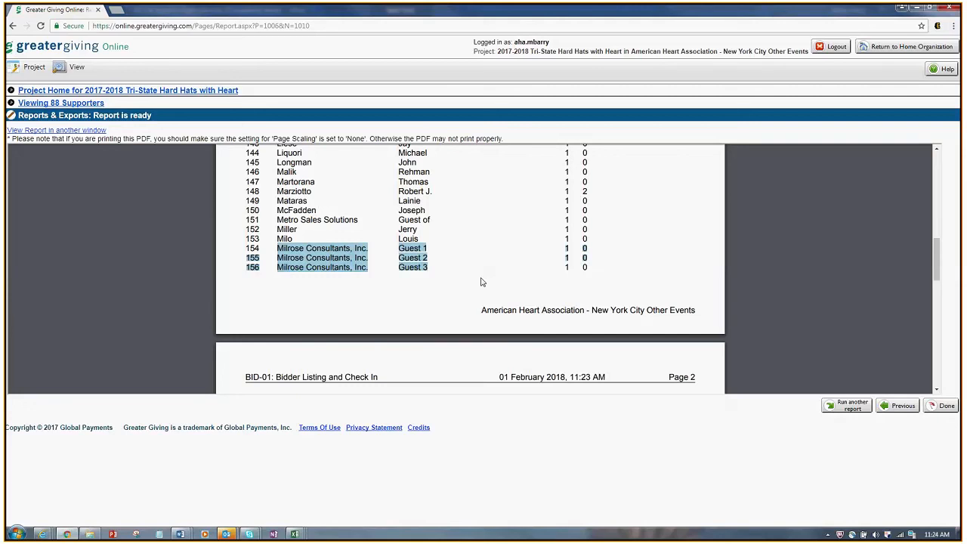
pyautogui.scroll(-5, 481, 282)
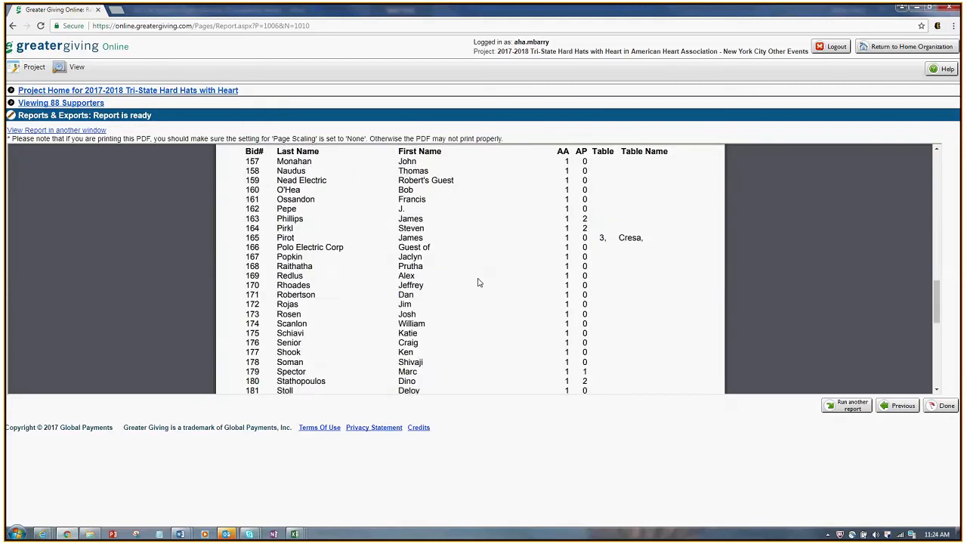
pyautogui.scroll(-1, 477, 282)
pyautogui.scroll(-5, 478, 282)
pyautogui.scroll(10, 480, 282)
pyautogui.scroll(10, 479, 281)
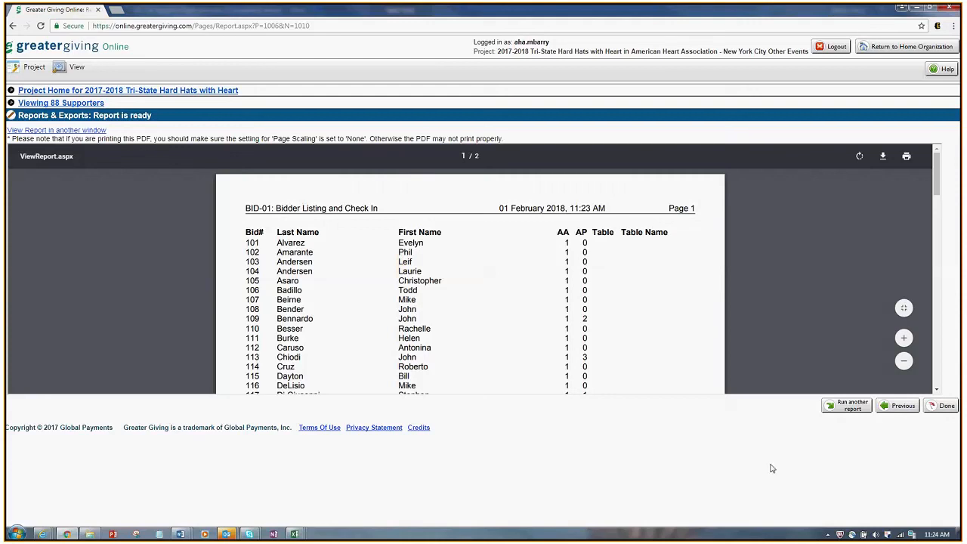
# Step: Return to the Reports & Exports list and scroll to BID-09 Bidder Registration Labels
pyautogui.click(847, 410)
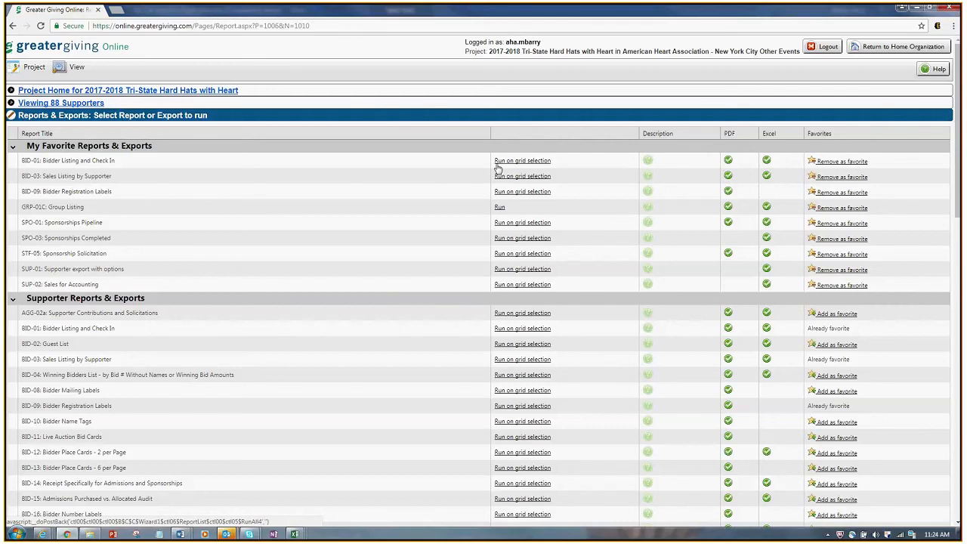
pyautogui.scroll(-1, 481, 188)
pyautogui.scroll(-2, 481, 188)
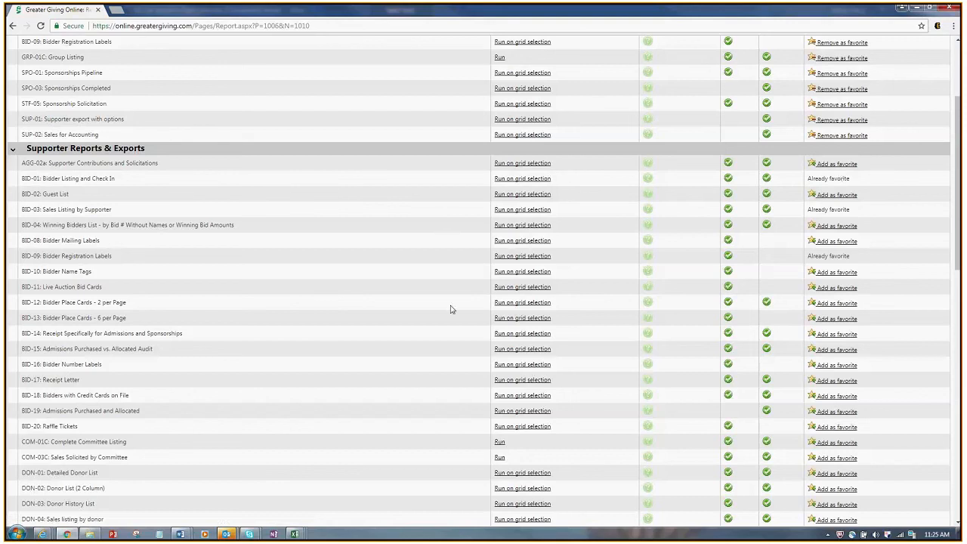
pyautogui.scroll(1, 451, 309)
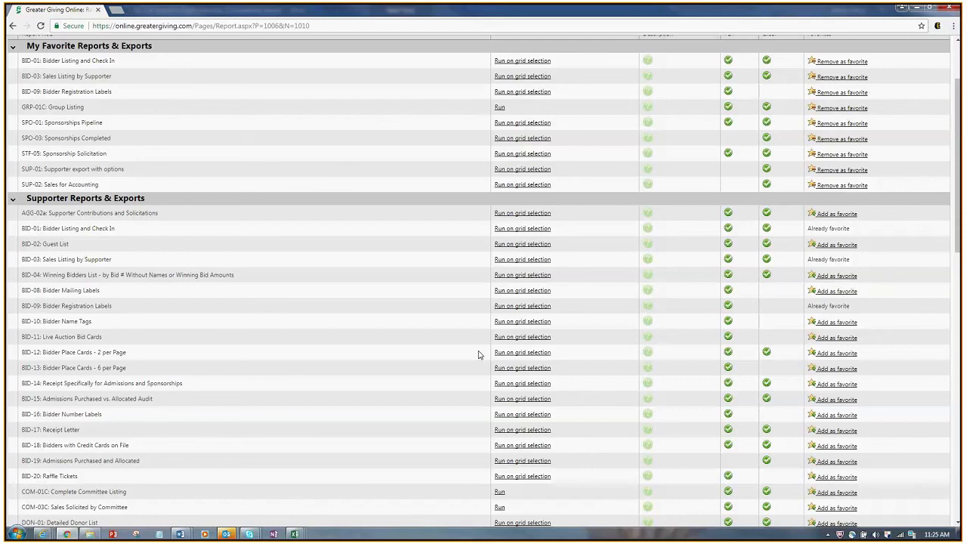
pyautogui.scroll(1, 478, 355)
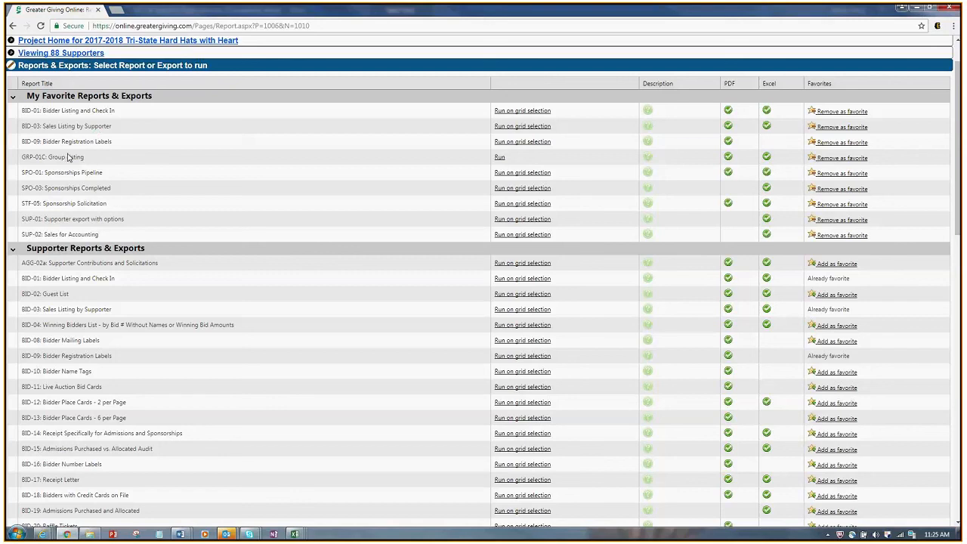
# Step: Run BID-09 with Nametag 3" x 4" 2 across labels and a 0.25 top margin
pyautogui.click(533, 145)
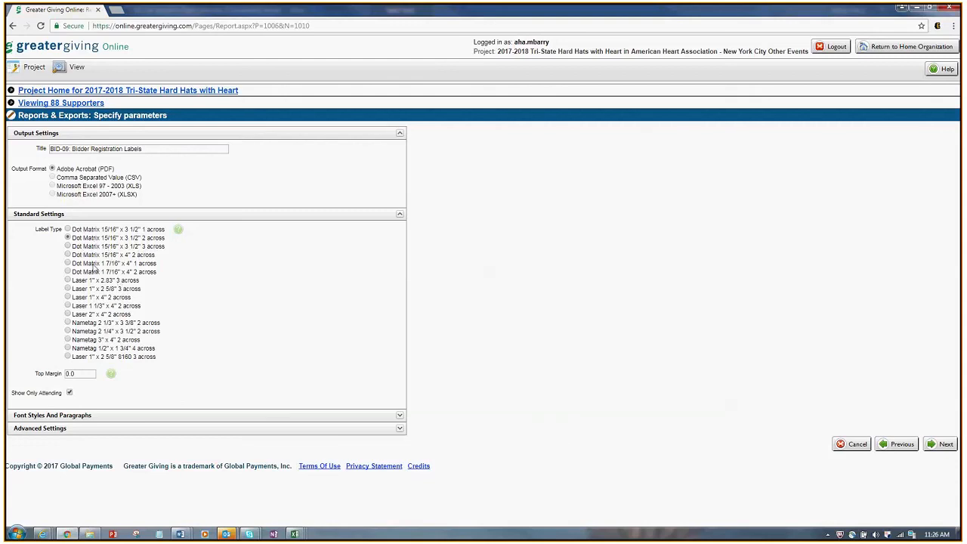
pyautogui.click(68, 341)
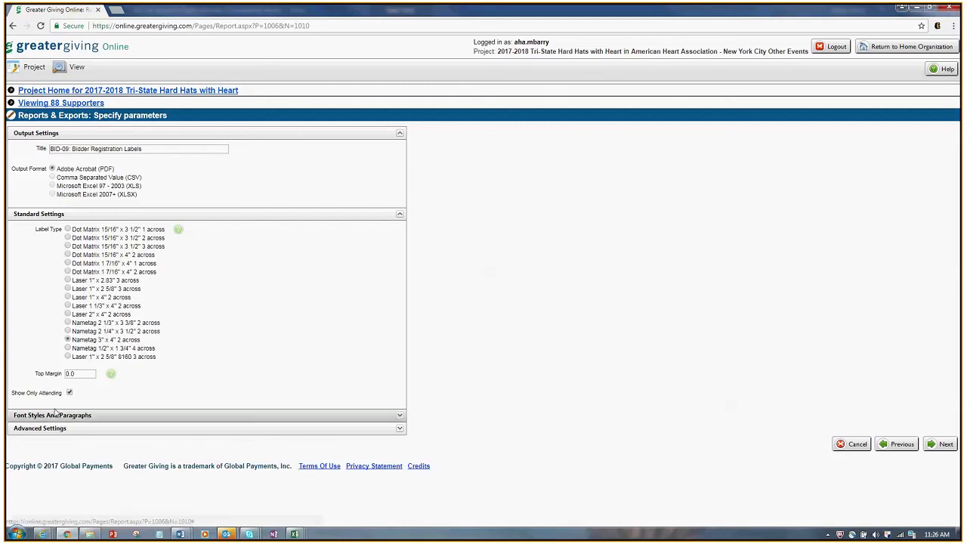
pyautogui.doubleClick(70, 374)
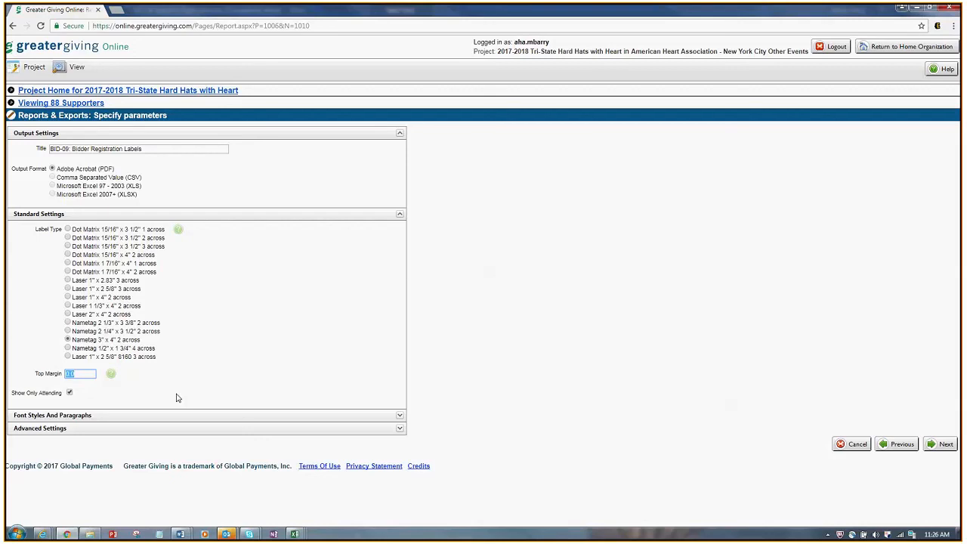
pyautogui.write('25')
# Step: Set the Bidder Name font size to 14 and the Bid Number font size to 35
pyautogui.click(139, 421)
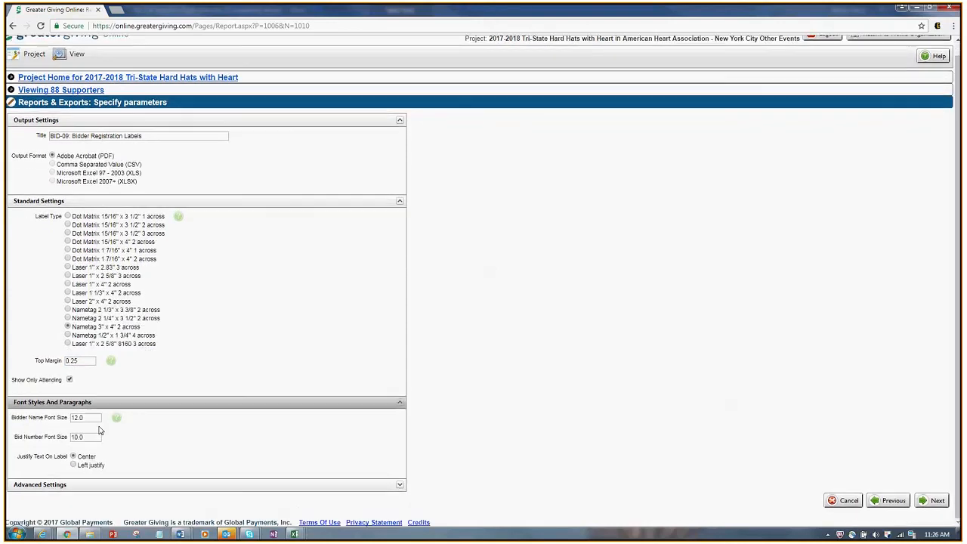
pyautogui.doubleClick(78, 418)
pyautogui.write('14')
pyautogui.press('Tab')
pyautogui.write('35')
pyautogui.click(257, 453)
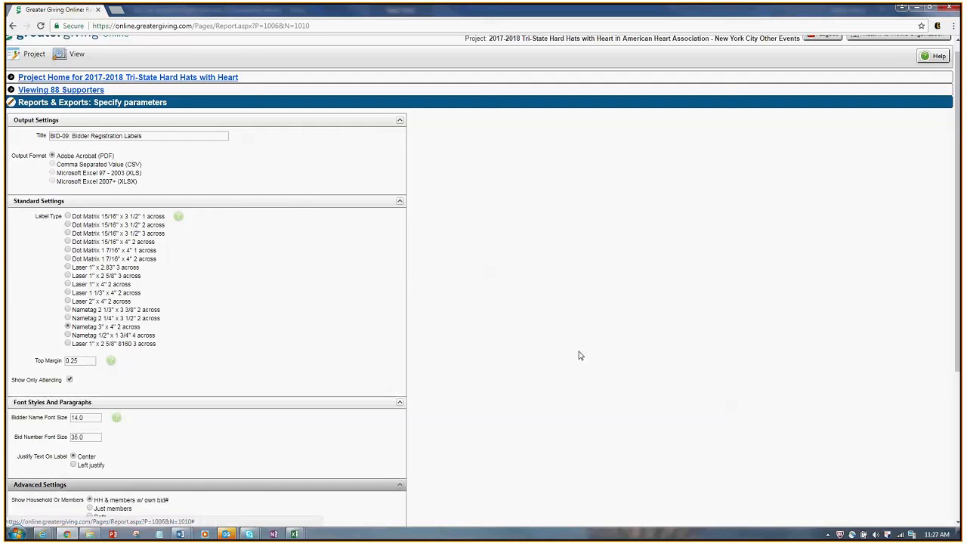
# Step: Show both table name and number on each nametag, then generate the label PDF
pyautogui.click(272, 486)
pyautogui.scroll(-3, 579, 352)
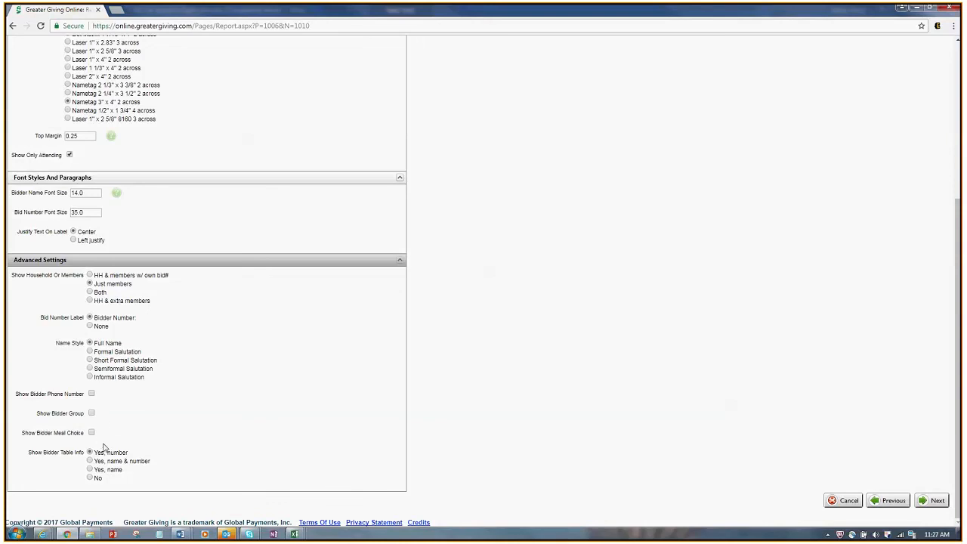
pyautogui.click(90, 470)
pyautogui.click(90, 461)
pyautogui.click(937, 501)
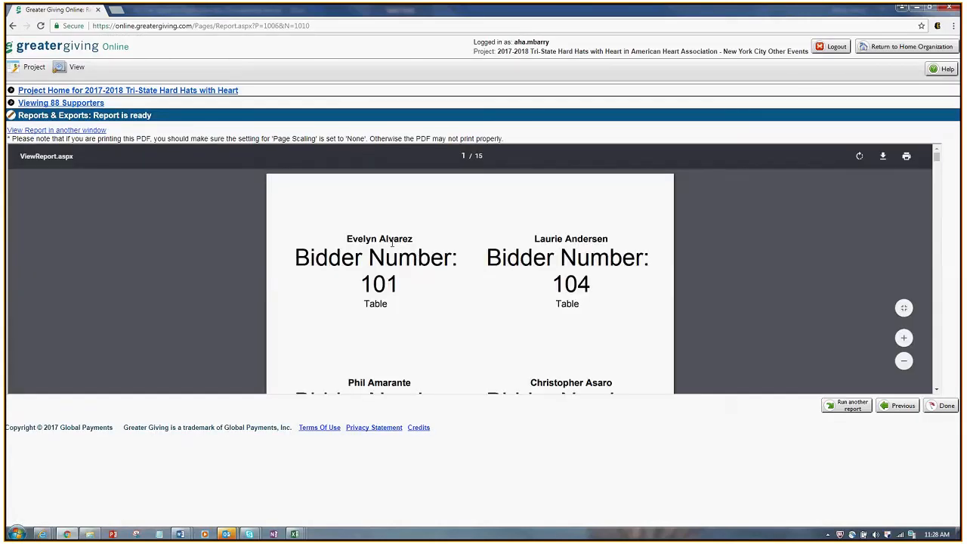
# Step: Check the first nametag shows Bidder Number: 101 and scroll through the PDF pages
pyautogui.moveTo(346, 239); pyautogui.dragTo(415, 239)
pyautogui.moveTo(294, 259); pyautogui.dragTo(414, 286)
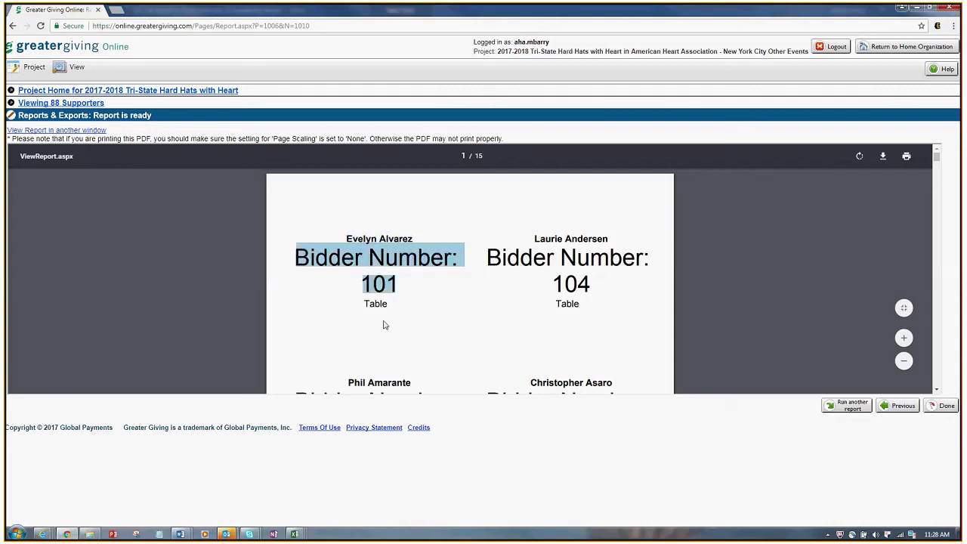
pyautogui.scroll(-10, 596, 317)
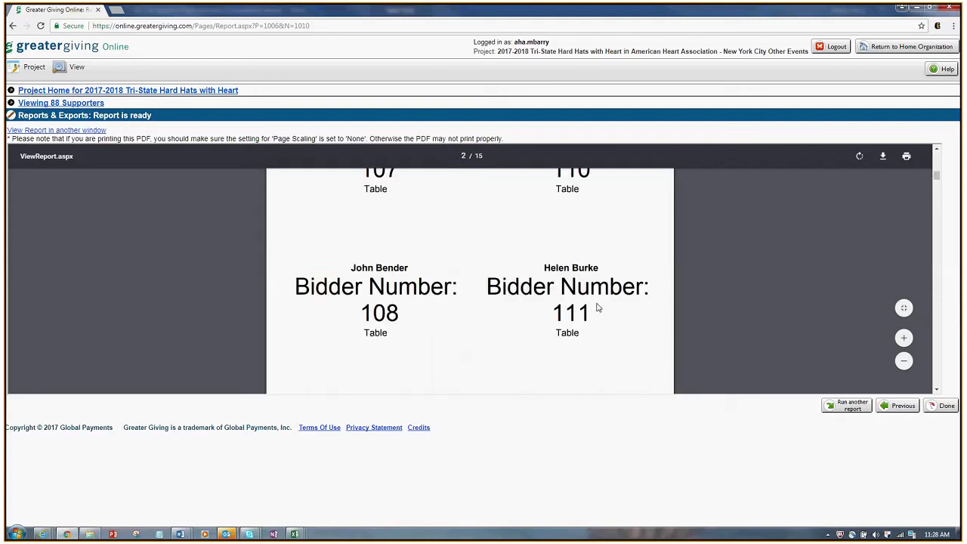
pyautogui.scroll(-5, 596, 307)
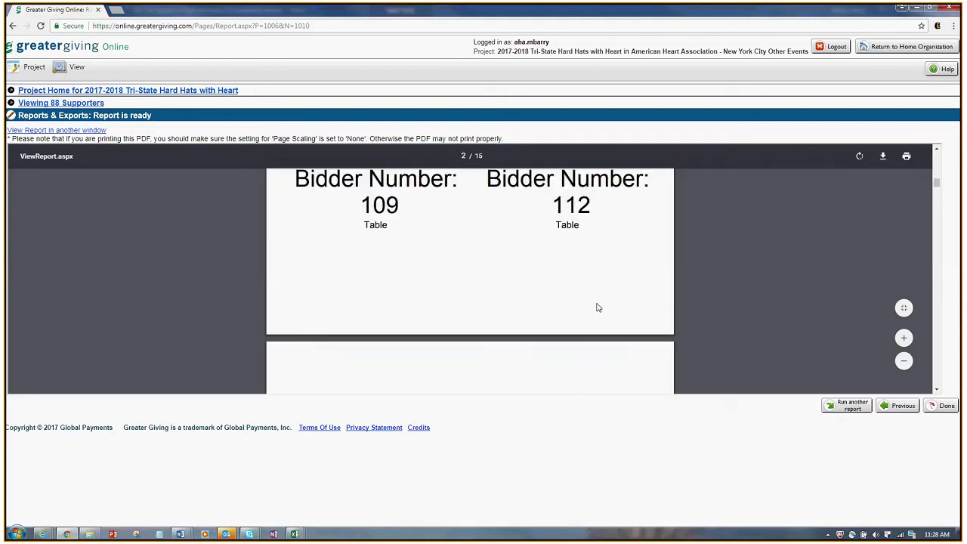
pyautogui.scroll(-7, 597, 308)
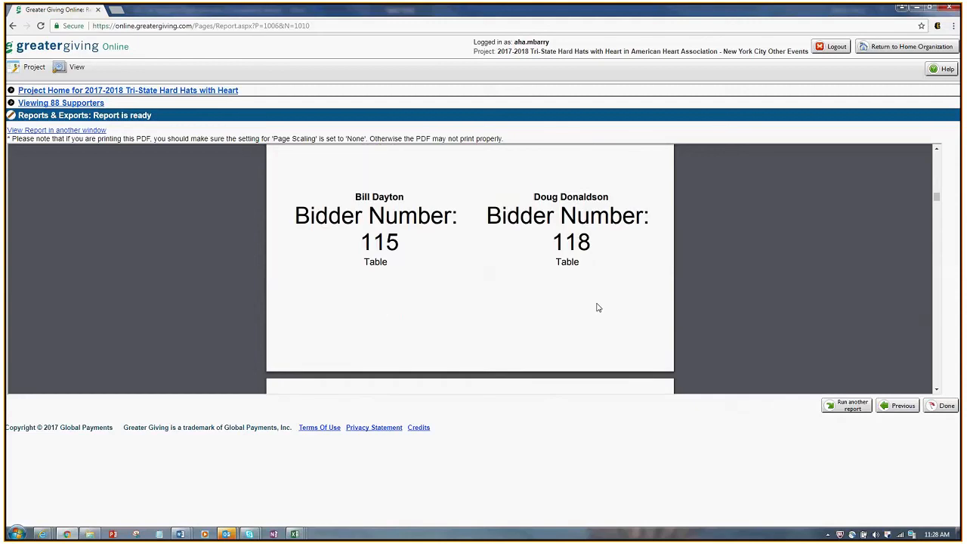
pyautogui.scroll(-10, 598, 307)
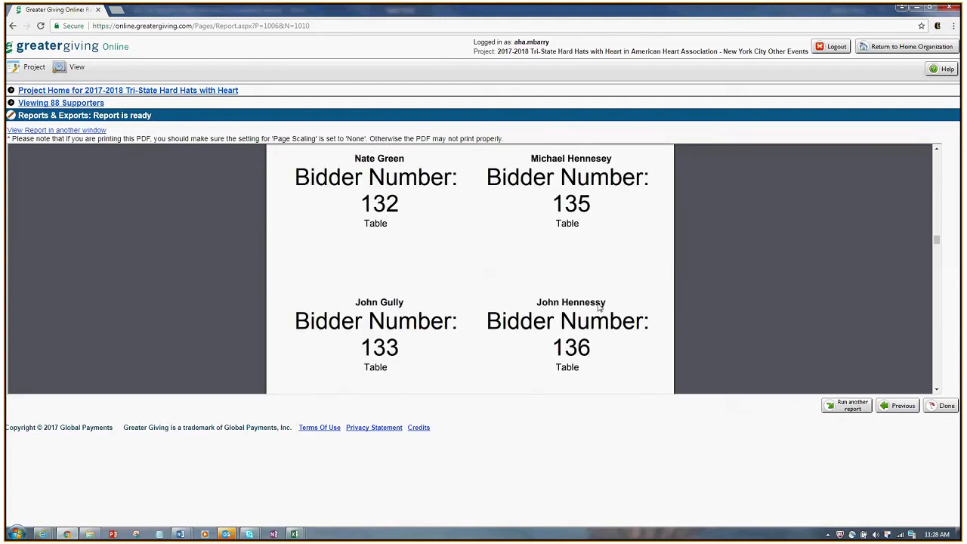
pyautogui.scroll(-10, 598, 305)
pyautogui.scroll(-8, 599, 304)
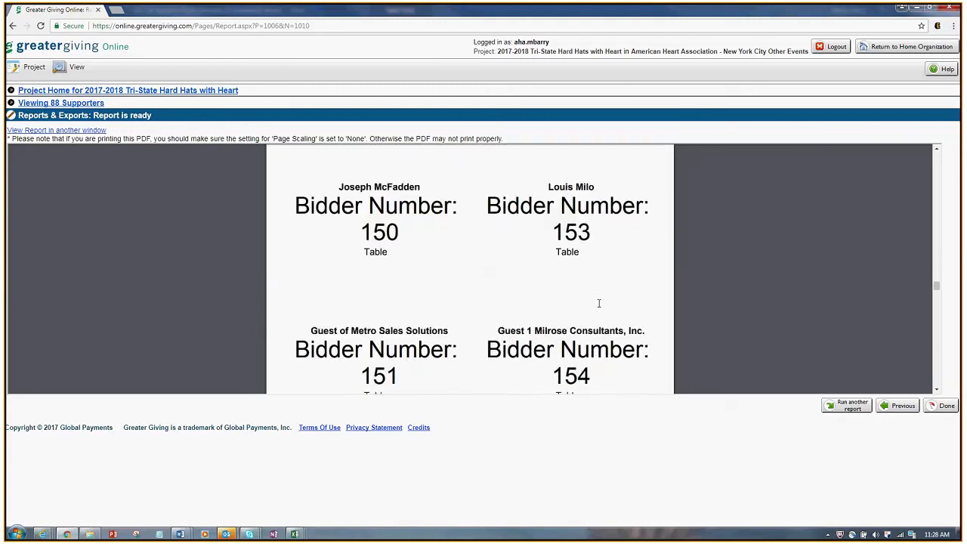
pyautogui.scroll(3, 598, 302)
pyautogui.scroll(-2, 599, 303)
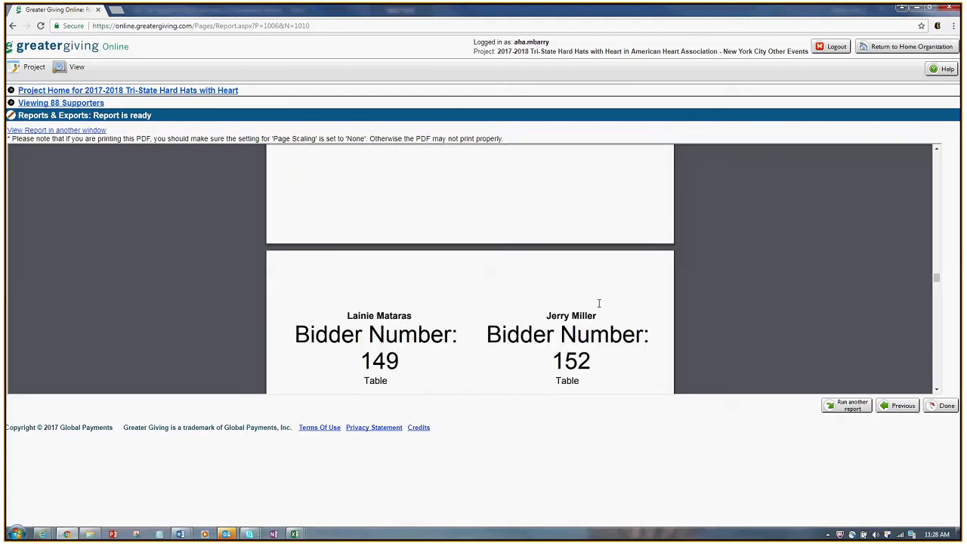
pyautogui.scroll(-8, 599, 303)
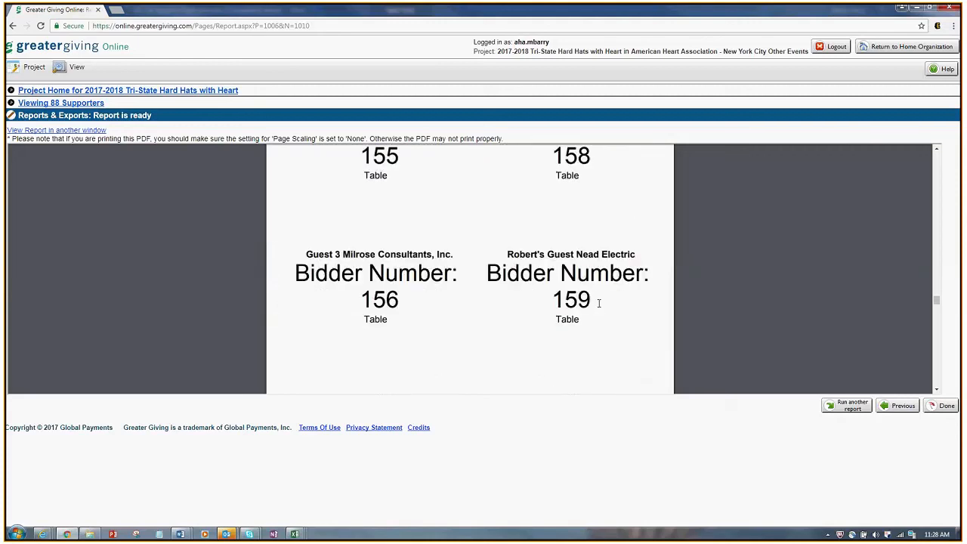
pyautogui.scroll(-8, 598, 303)
pyautogui.scroll(1, 598, 303)
pyautogui.scroll(1, 598, 303)
pyautogui.scroll(-2, 598, 303)
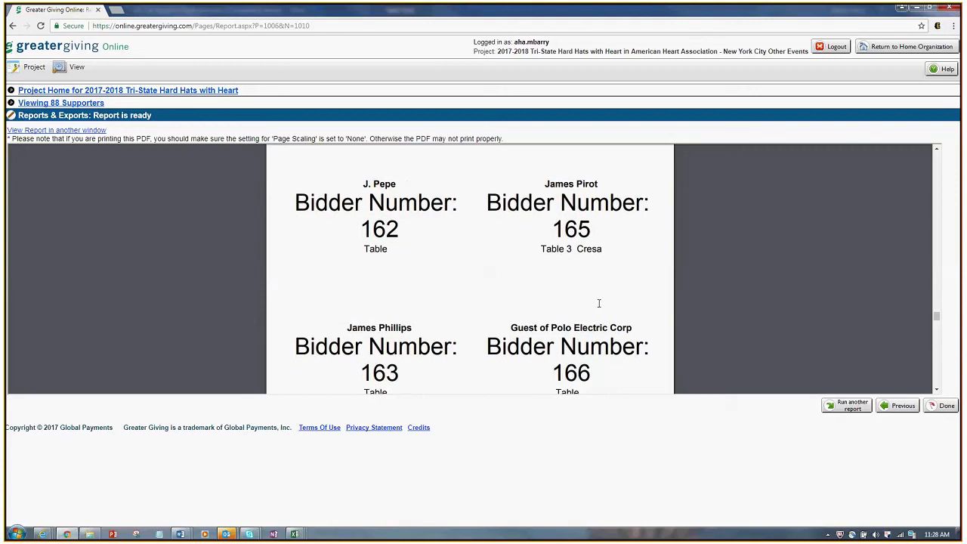
pyautogui.scroll(1, 598, 303)
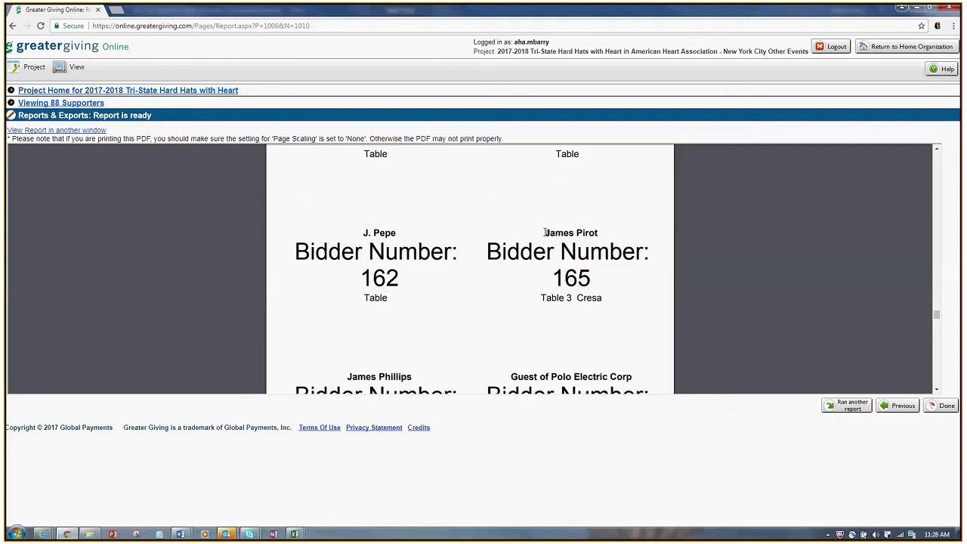
# Step: Inspect bidder 165's label, including its table info and Bidder Number: caption
pyautogui.moveTo(543, 231); pyautogui.dragTo(612, 302)
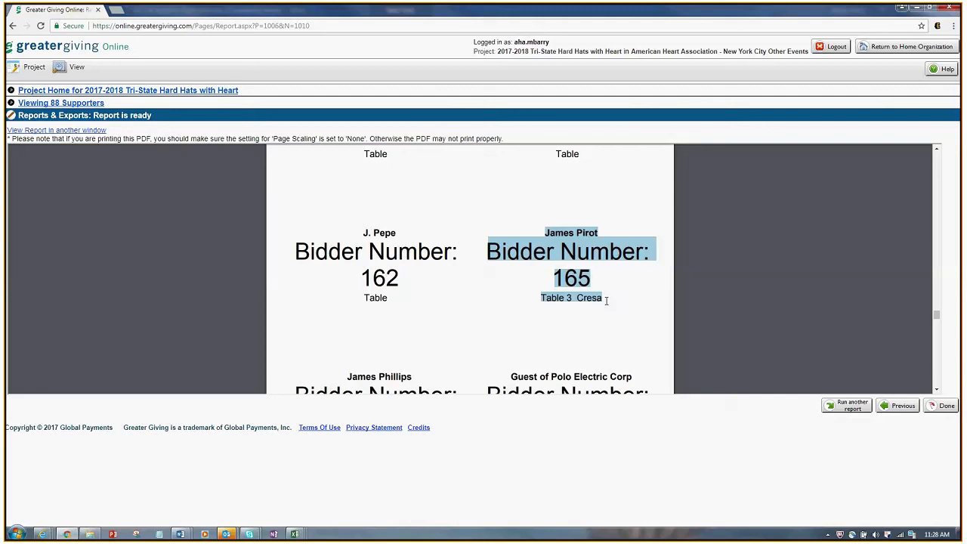
pyautogui.click(492, 252)
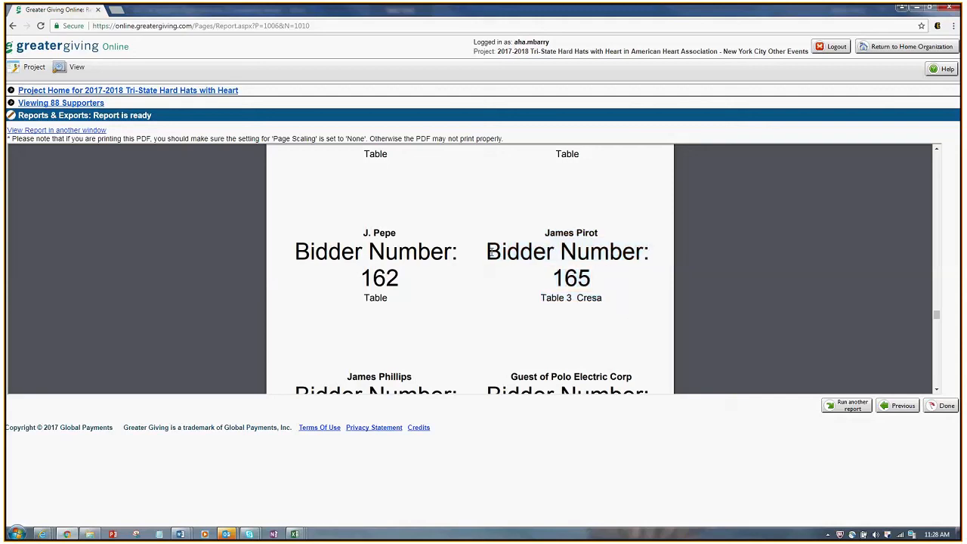
pyautogui.moveTo(492, 253); pyautogui.dragTo(662, 252)
# Step: Back in label settings, set Bid Number Label to None, show Bidder Group, and regenerate
pyautogui.click(901, 409)
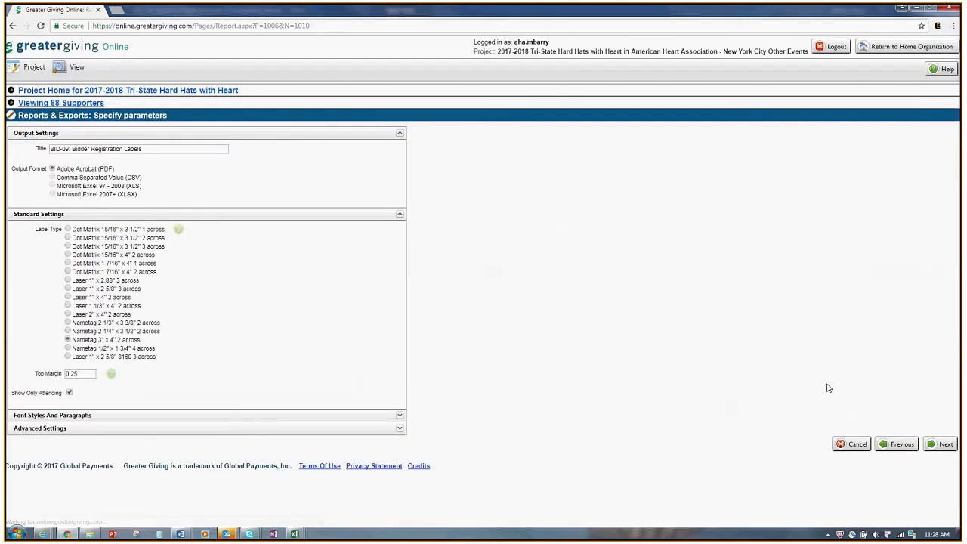
pyautogui.click(125, 428)
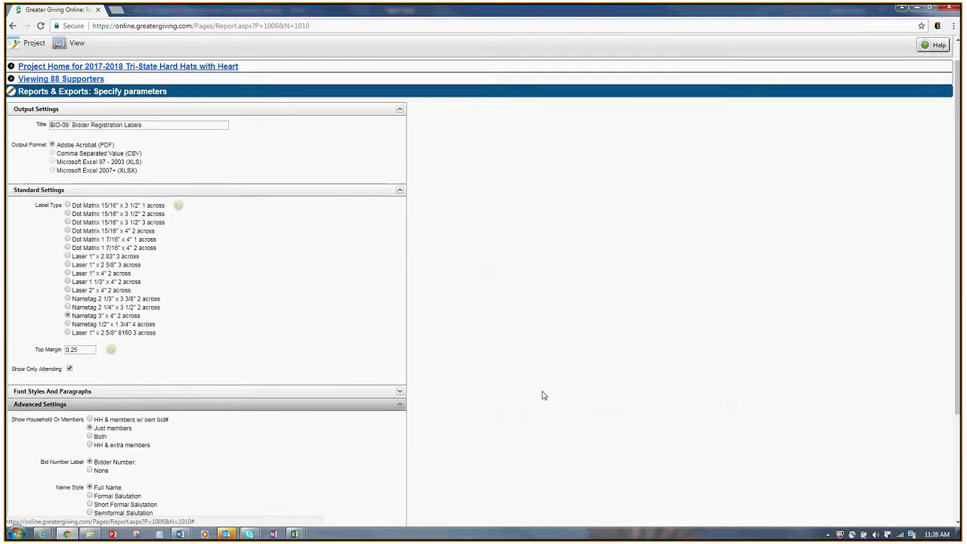
pyautogui.scroll(-2, 69, 376)
pyautogui.click(89, 344)
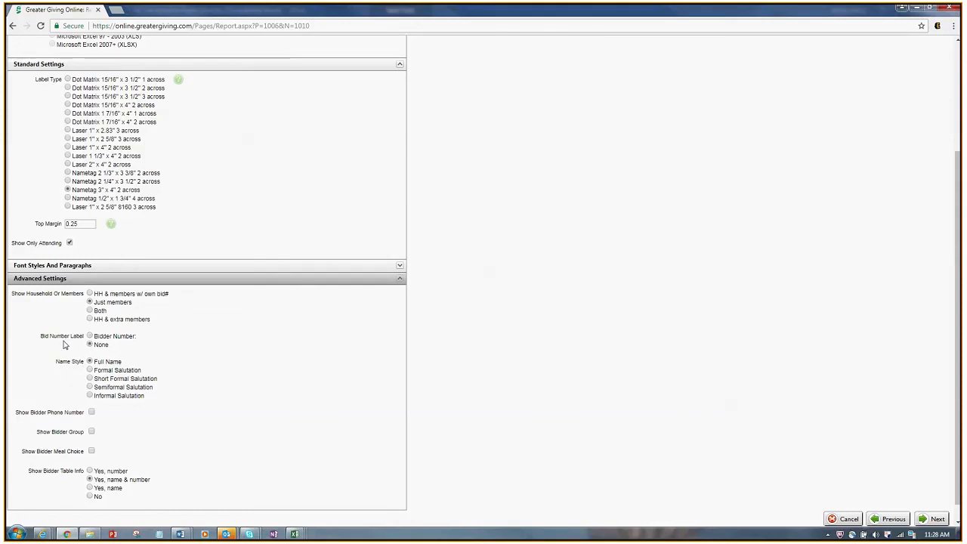
pyautogui.click(91, 432)
pyautogui.scroll(-1, 843, 358)
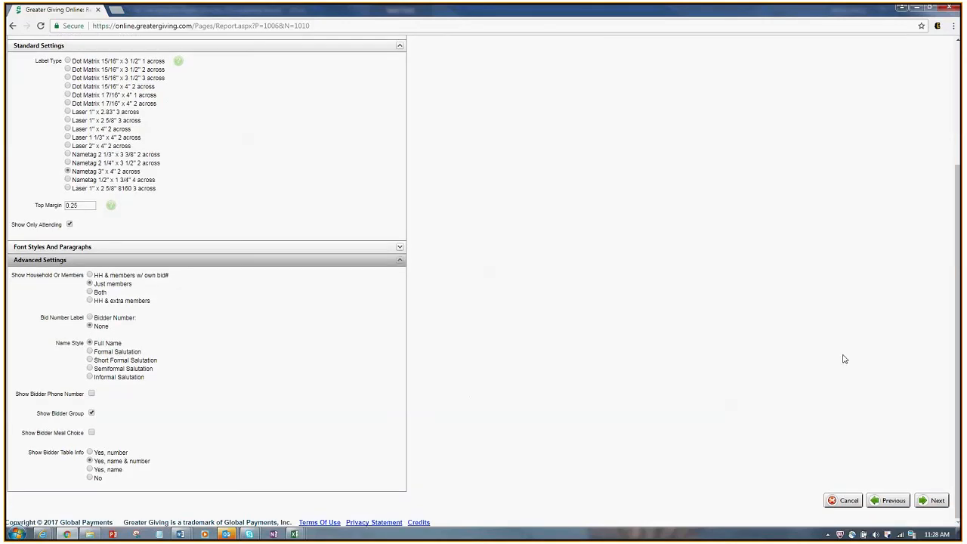
pyautogui.click(937, 502)
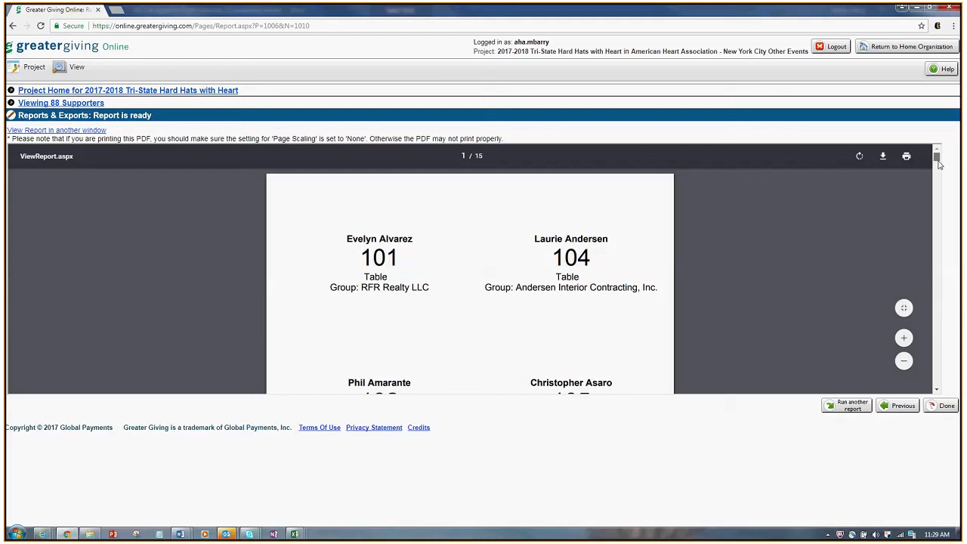
# Step: Leave the nametag PDF through the 'Viewing 88 Supporters' breadcrumb back to the supporter grid
pyautogui.click(937, 184)
pyautogui.moveTo(937, 184); pyautogui.dragTo(935, 320)
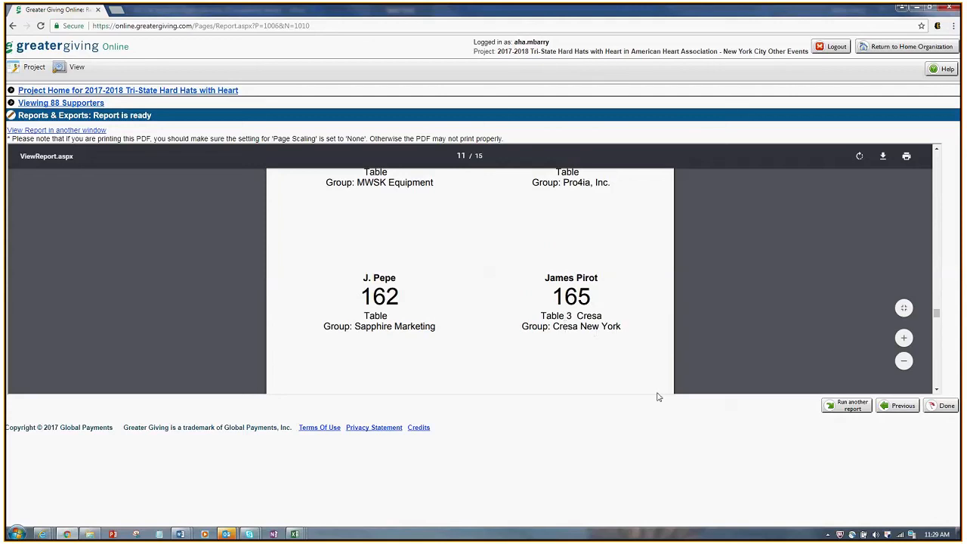
pyautogui.scroll(-1, 561, 348)
pyautogui.scroll(1, 647, 326)
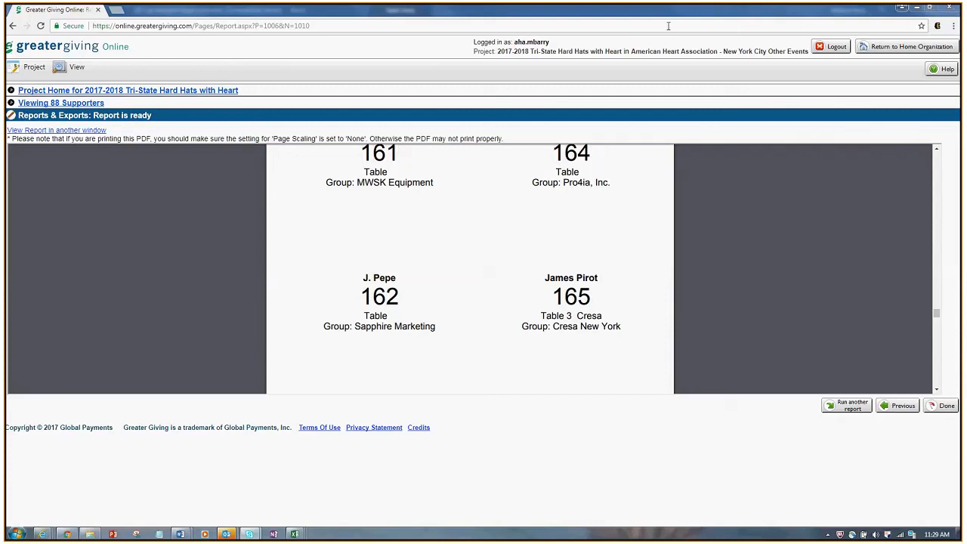
pyautogui.click(84, 103)
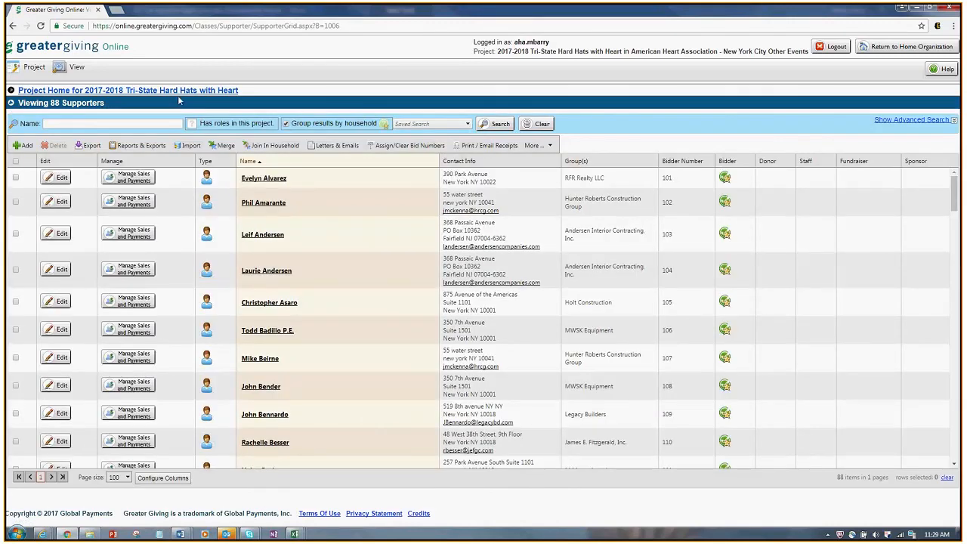
# Step: Use the breadcrumb to reach the 2017-2018 Tri-State Hard Hats with Heart project home
pyautogui.click(175, 91)
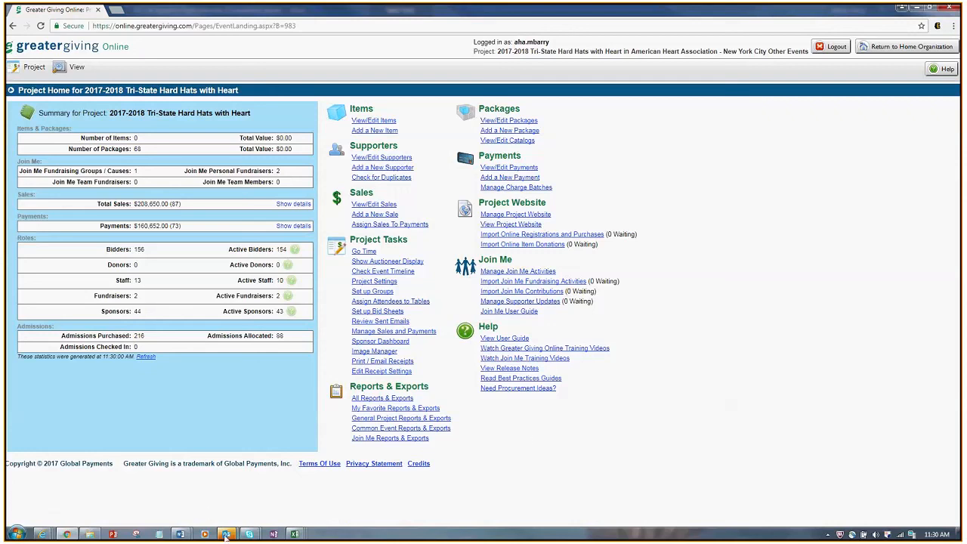
pyautogui.moveTo(227, 535)
pyautogui.moveTo(261, 515)
pyautogui.click(373, 299)
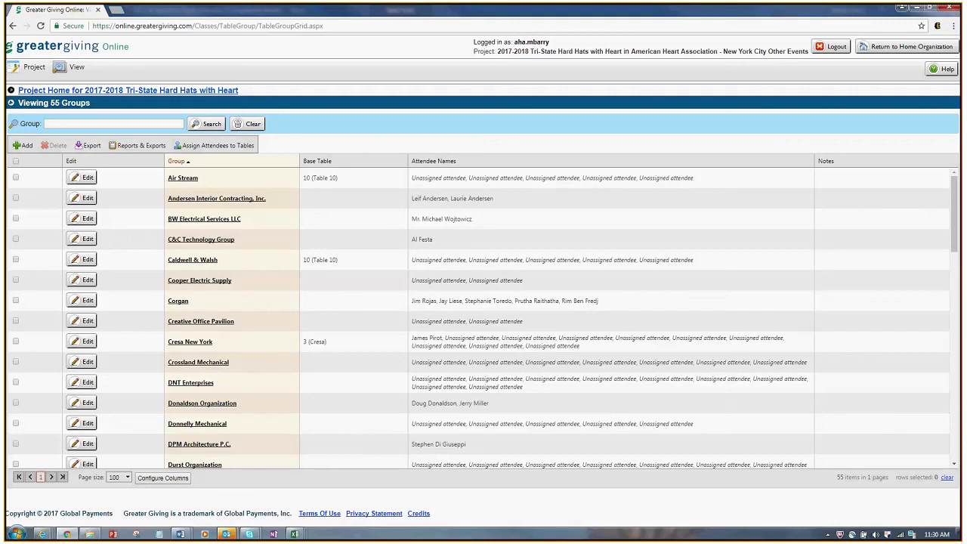
pyautogui.moveTo(226, 535)
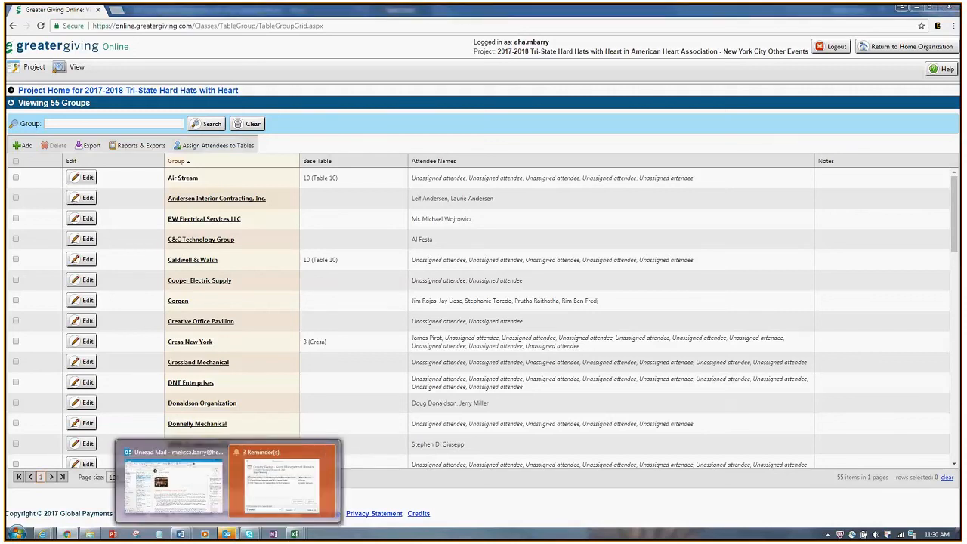
pyautogui.moveTo(260, 533)
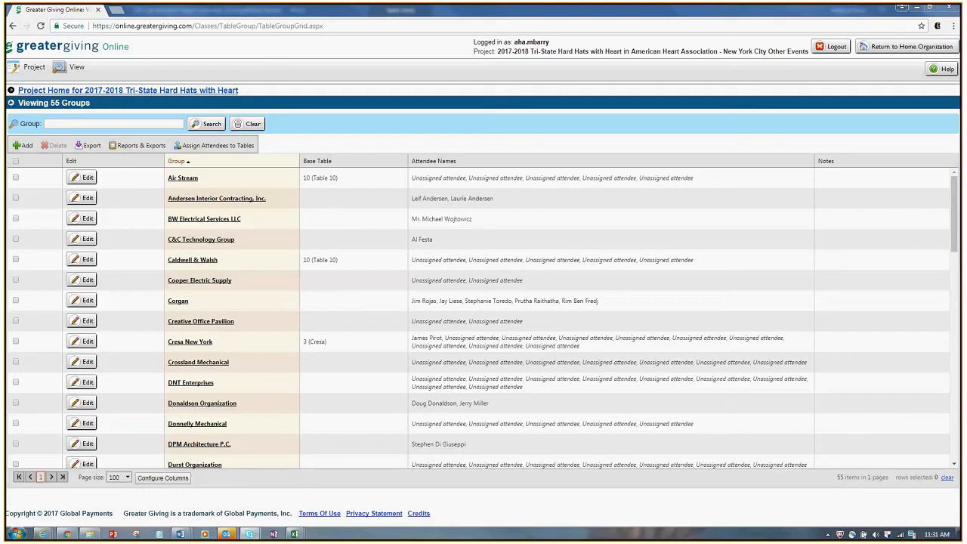
pyautogui.click(117, 92)
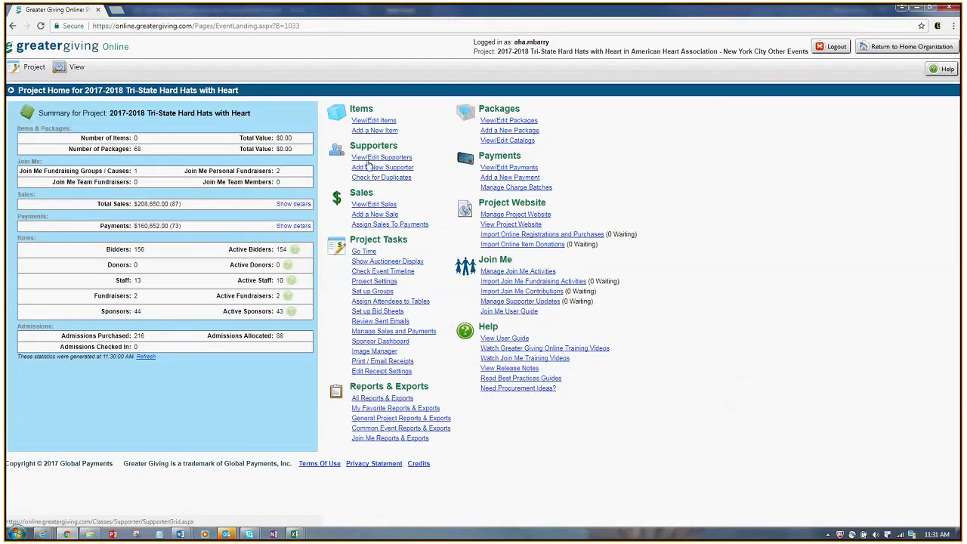
# Step: Edit the supporter with bidder number 103 and view its Bidder tab details
pyautogui.click(355, 156)
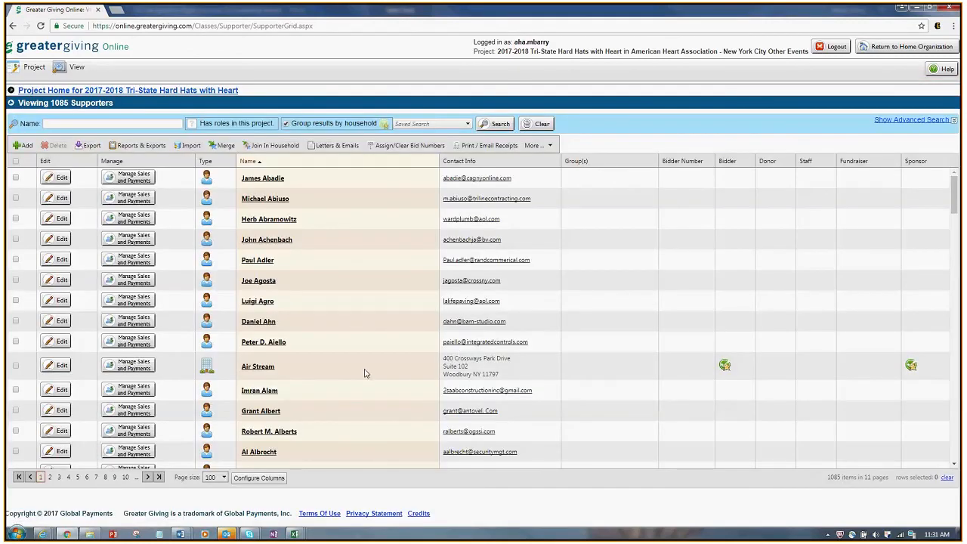
pyautogui.scroll(-1, 432, 373)
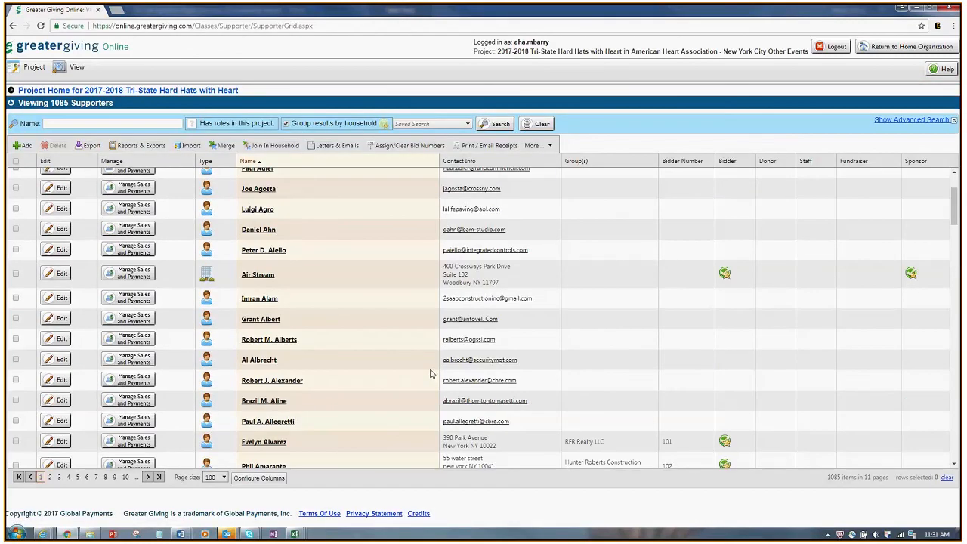
pyautogui.scroll(-3, 431, 373)
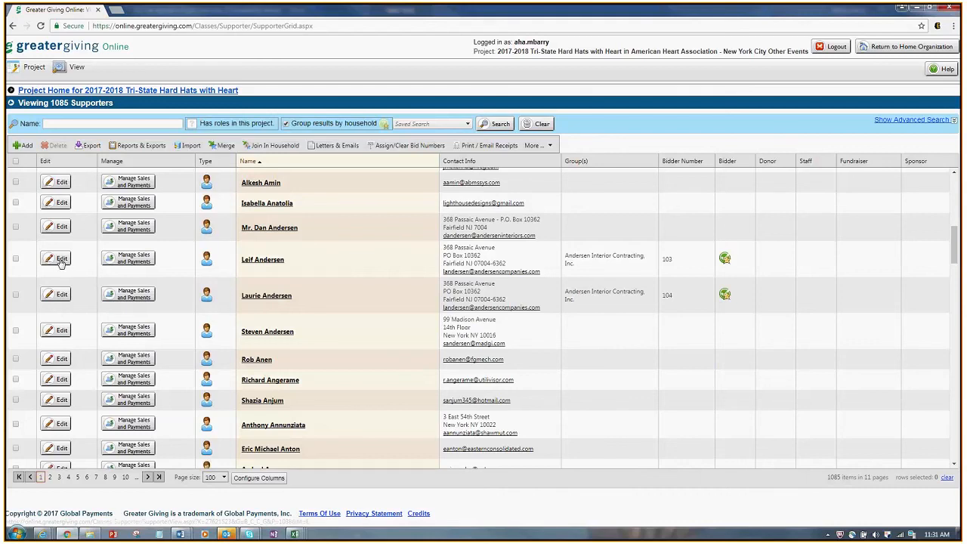
pyautogui.click(61, 259)
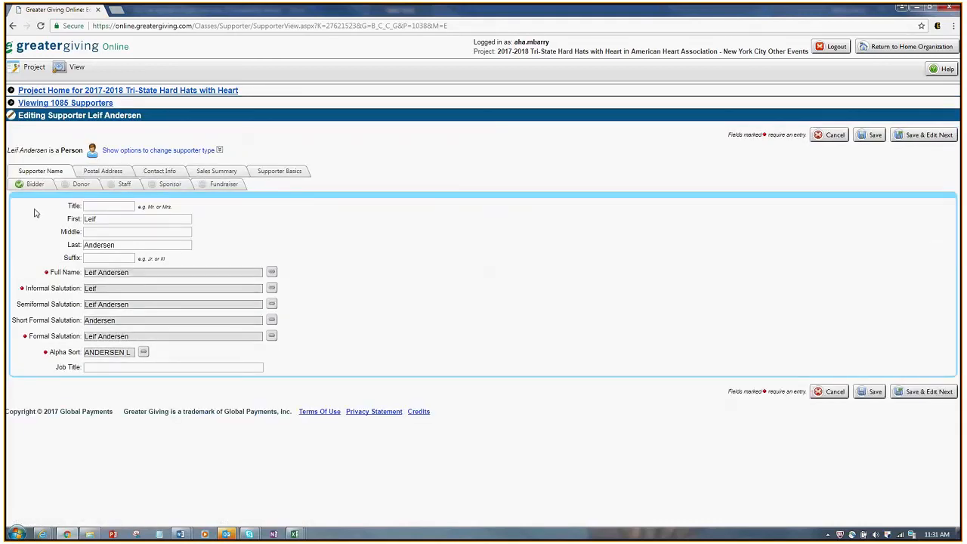
pyautogui.click(34, 185)
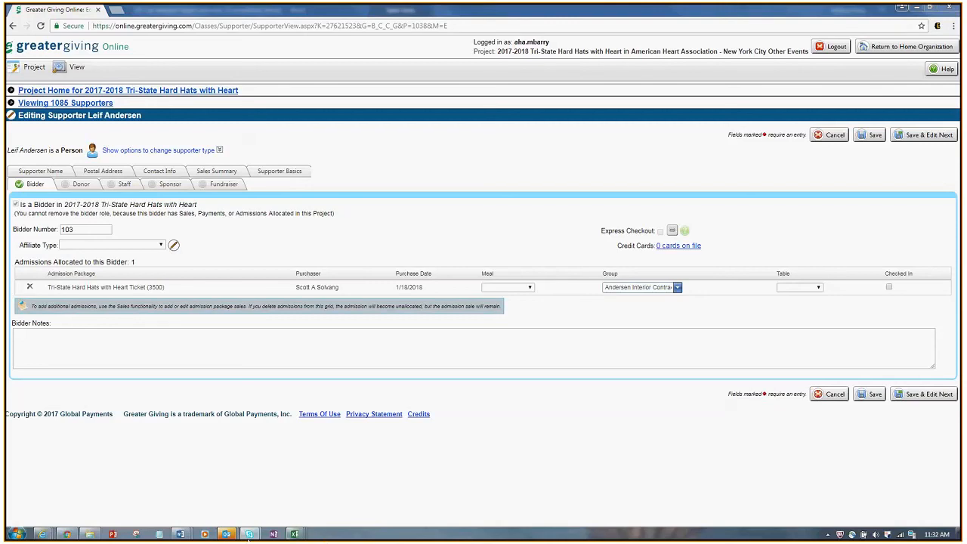
pyautogui.moveTo(252, 537)
# Step: Bring the Greater Giving Manual forward and jump to its Guest Management section
pyautogui.moveTo(43, 535)
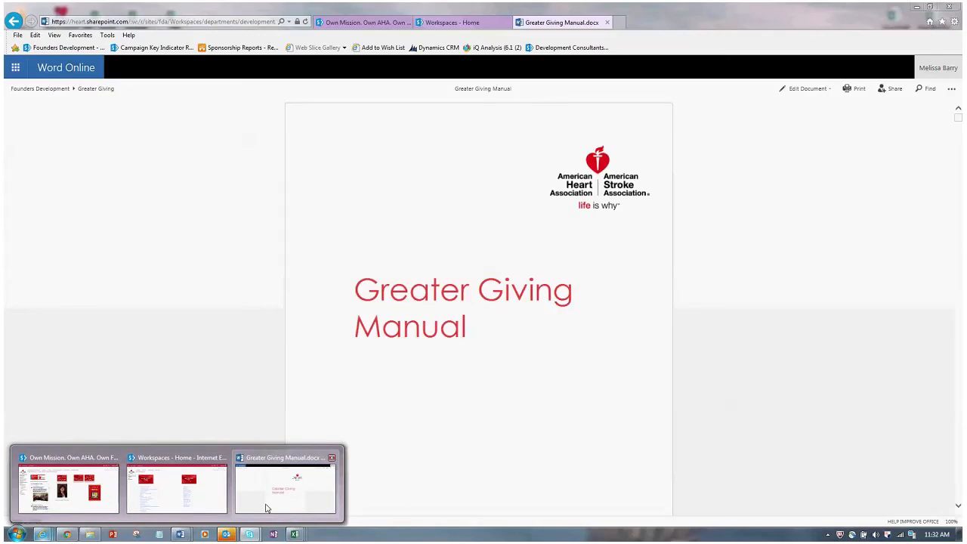
pyautogui.click(266, 508)
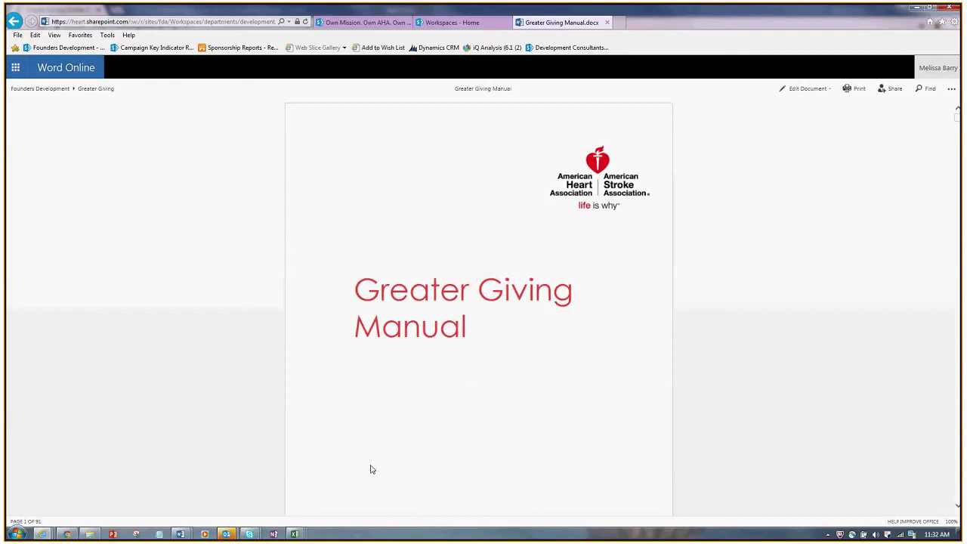
pyautogui.scroll(-3, 791, 389)
pyautogui.scroll(-7, 792, 386)
pyautogui.scroll(-5, 791, 386)
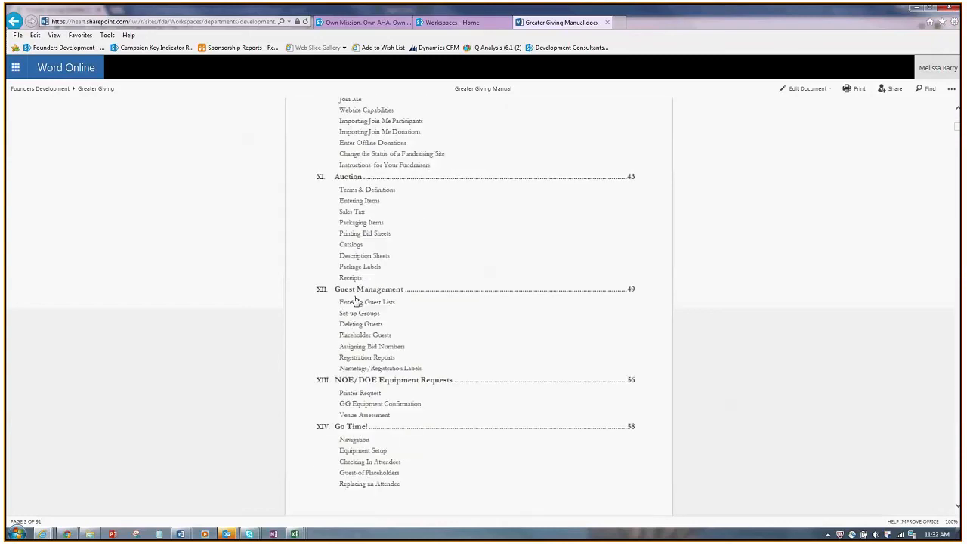
pyautogui.click(366, 294)
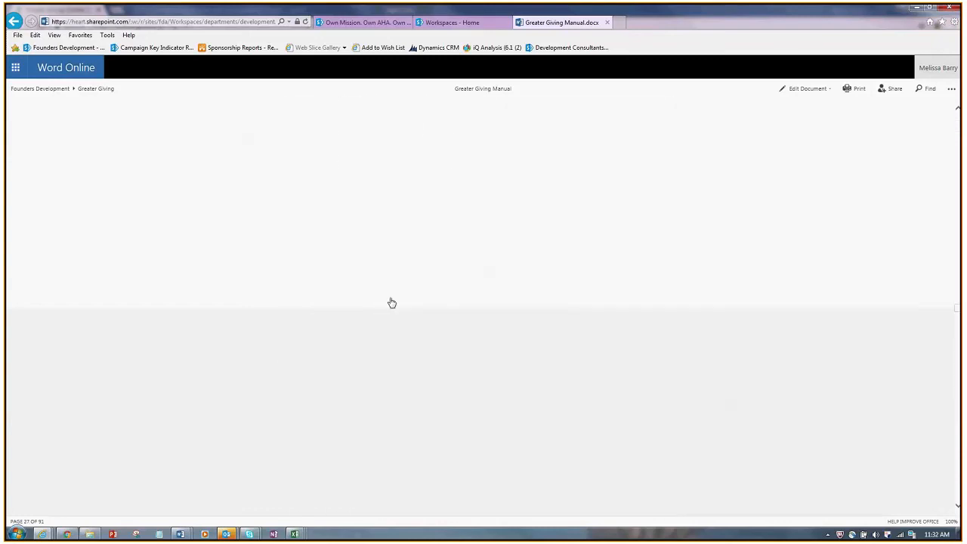
# Step: Scroll to Assigning Bid Numbers and select the manual's web address to share
pyautogui.scroll(-2, 637, 405)
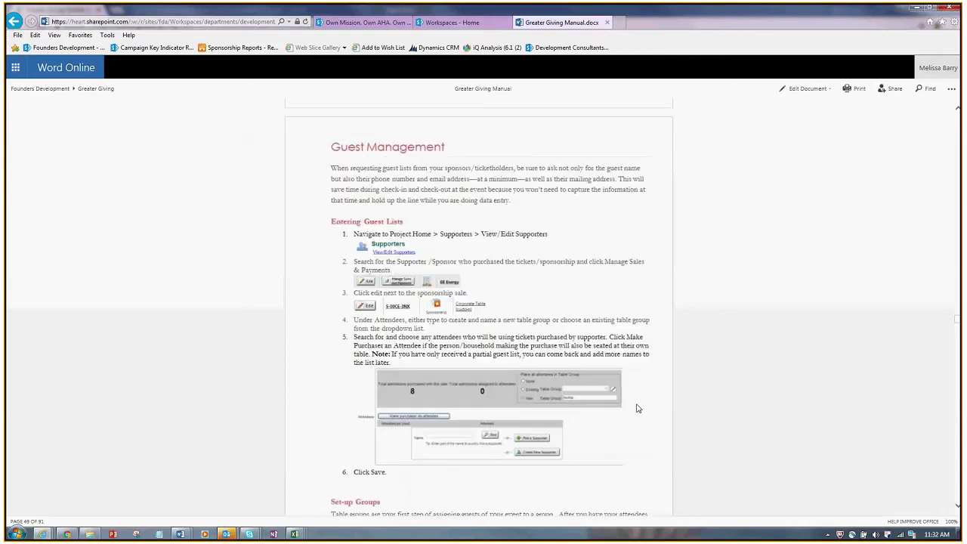
pyautogui.scroll(1, 641, 406)
pyautogui.scroll(-2, 610, 453)
pyautogui.scroll(1, 611, 457)
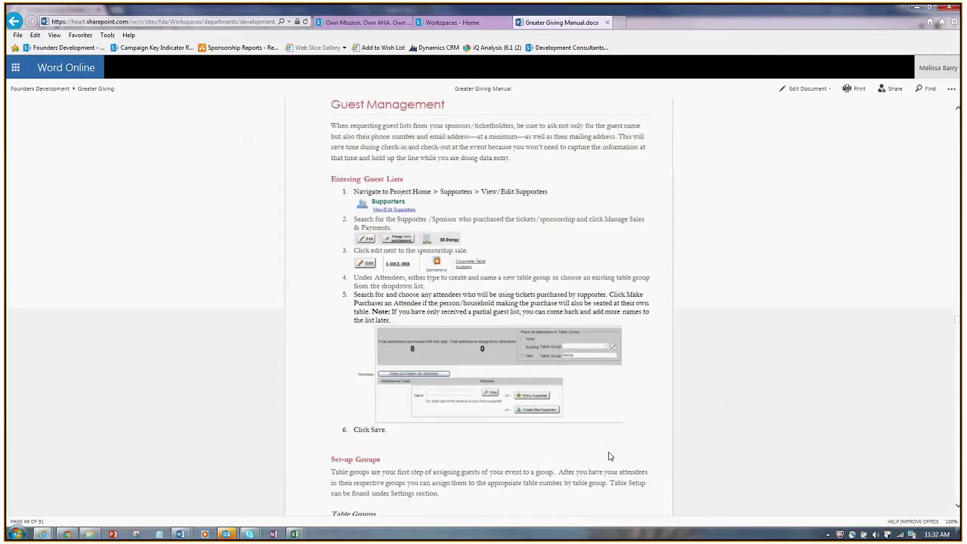
pyautogui.scroll(-4, 559, 408)
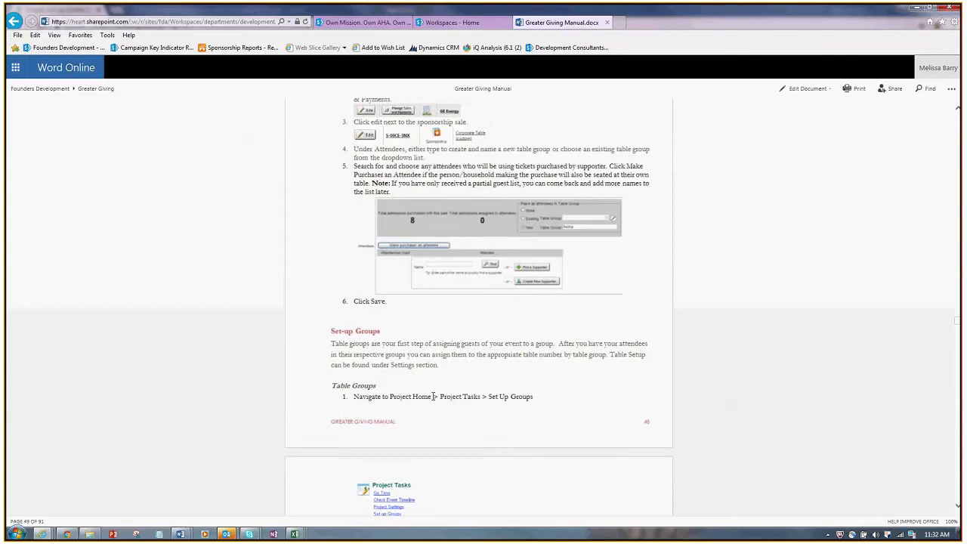
pyautogui.scroll(-2, 596, 445)
pyautogui.scroll(-3, 601, 446)
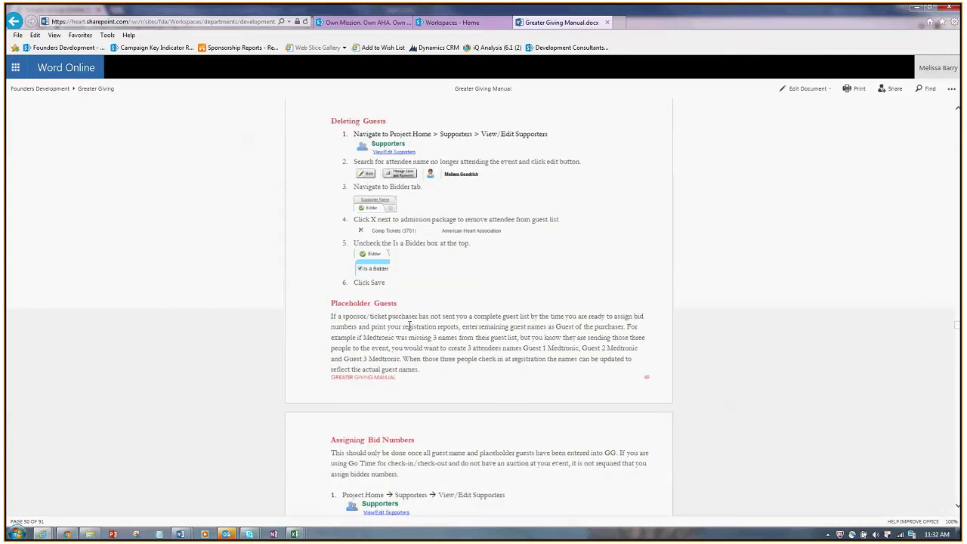
pyautogui.scroll(-1, 521, 364)
pyautogui.scroll(-4, 525, 363)
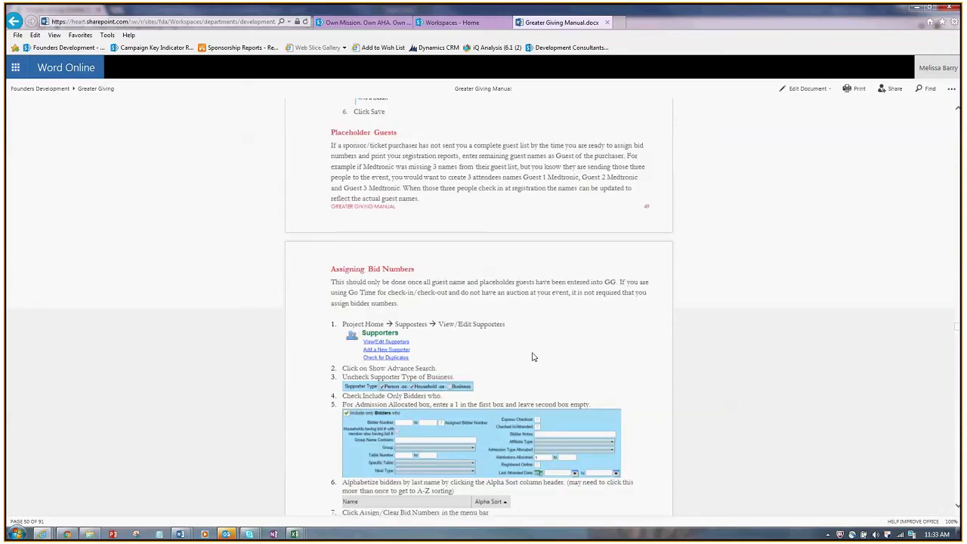
pyautogui.scroll(-4, 532, 362)
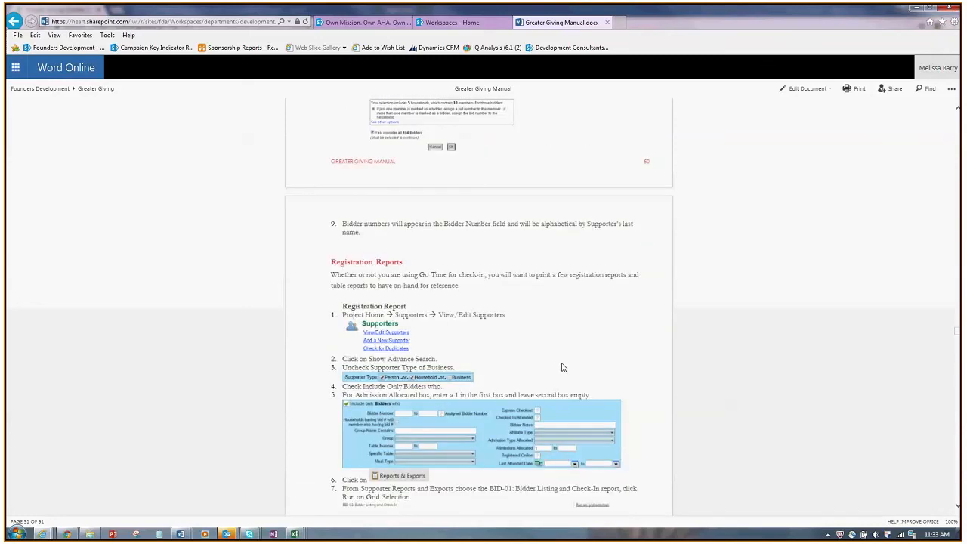
pyautogui.scroll(-4, 524, 472)
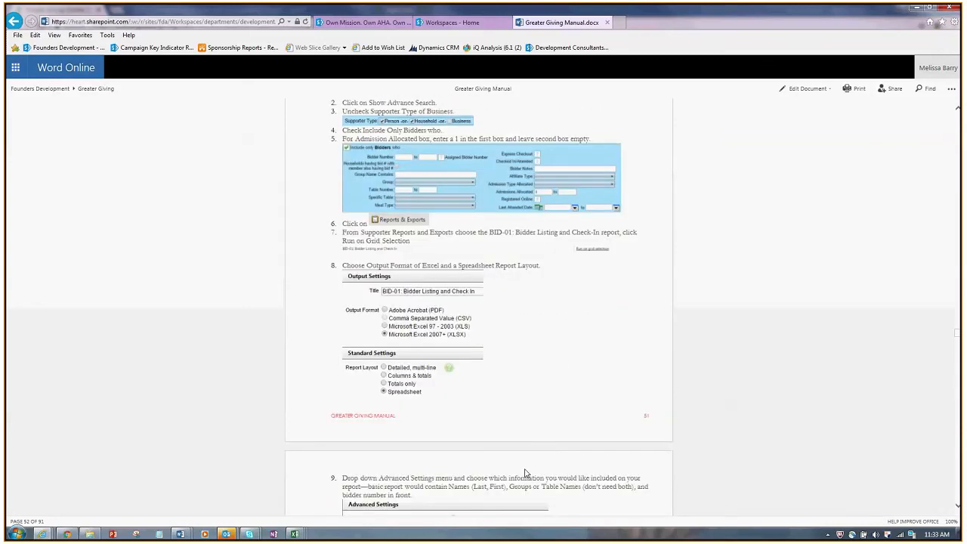
pyautogui.scroll(-4, 524, 471)
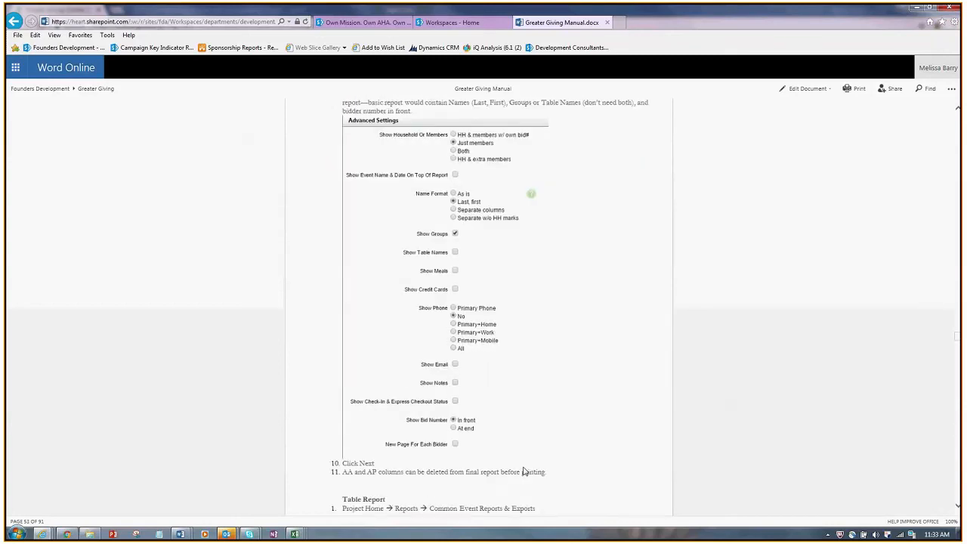
pyautogui.scroll(4, 524, 467)
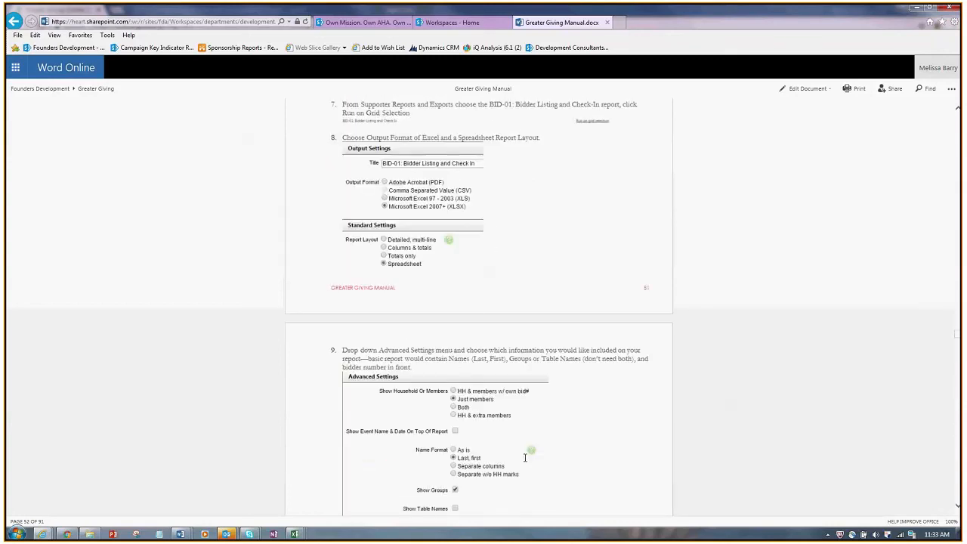
pyautogui.scroll(3, 527, 461)
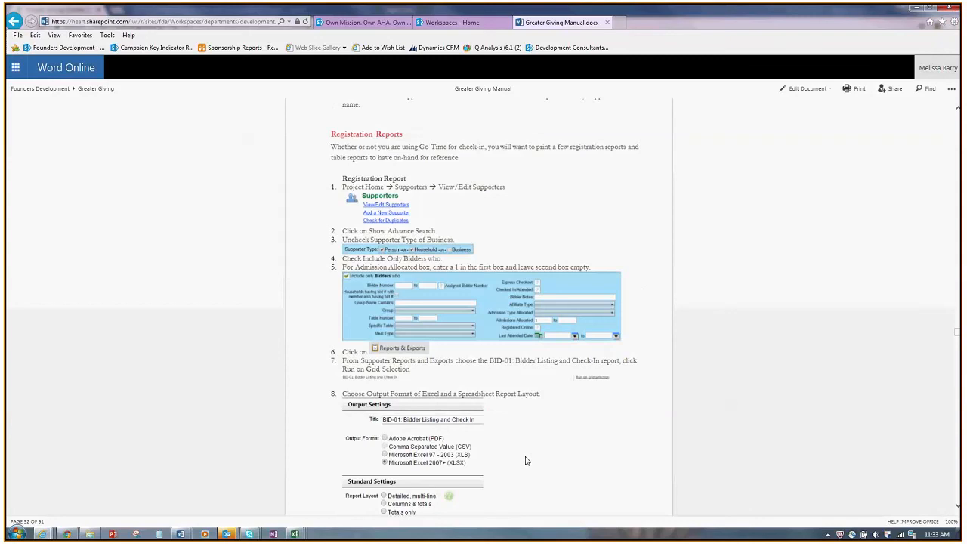
pyautogui.scroll(10, 526, 460)
pyautogui.hotkey('alt', 'd')
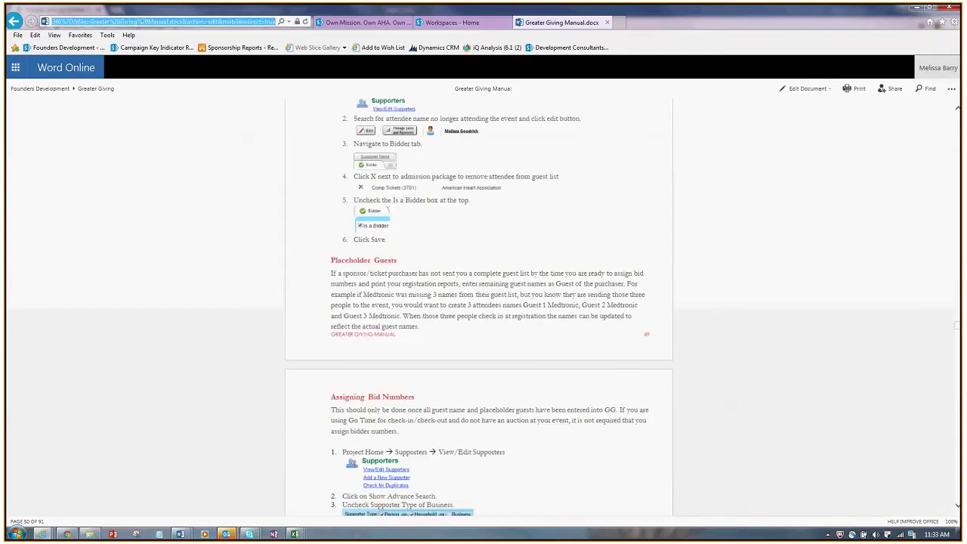
pyautogui.hotkey('alt', 'Tab')
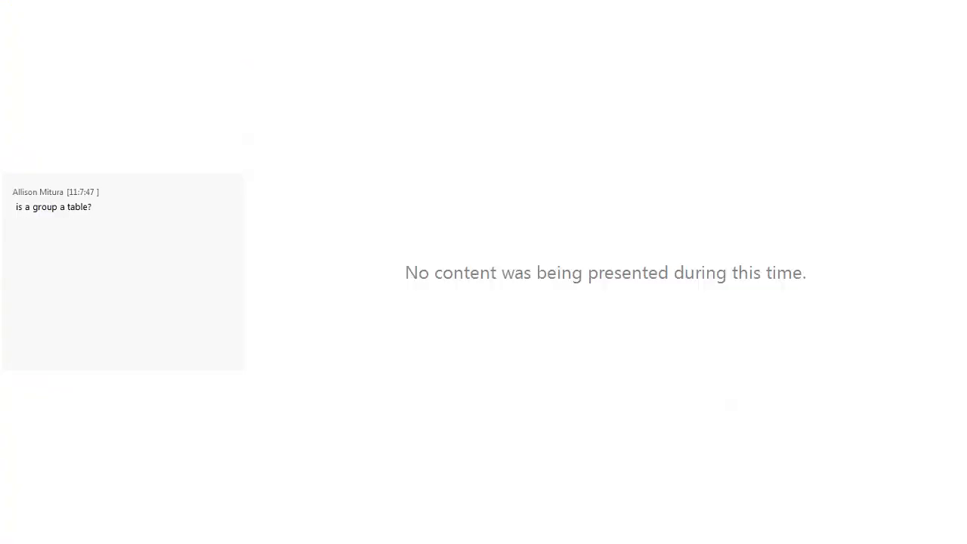